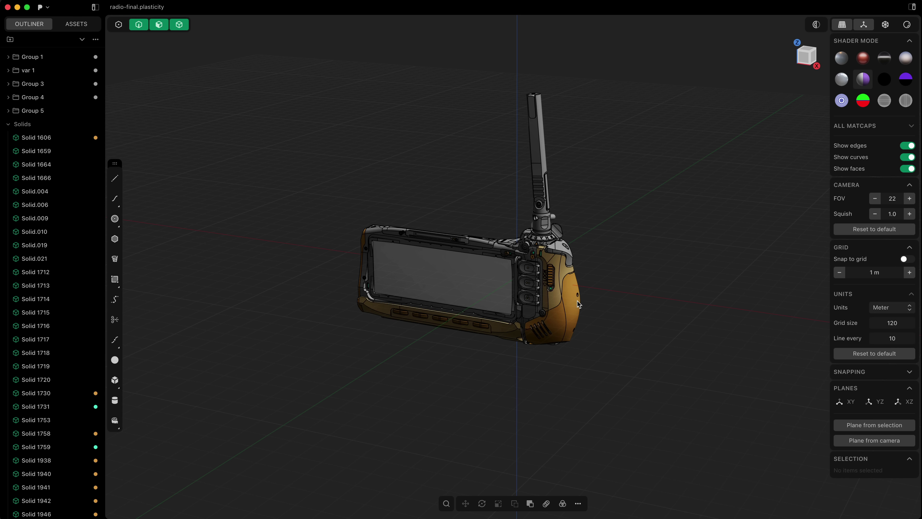
- Switch the radio model's viewport shading to render mode
scroll(592, 294, "up", 2)
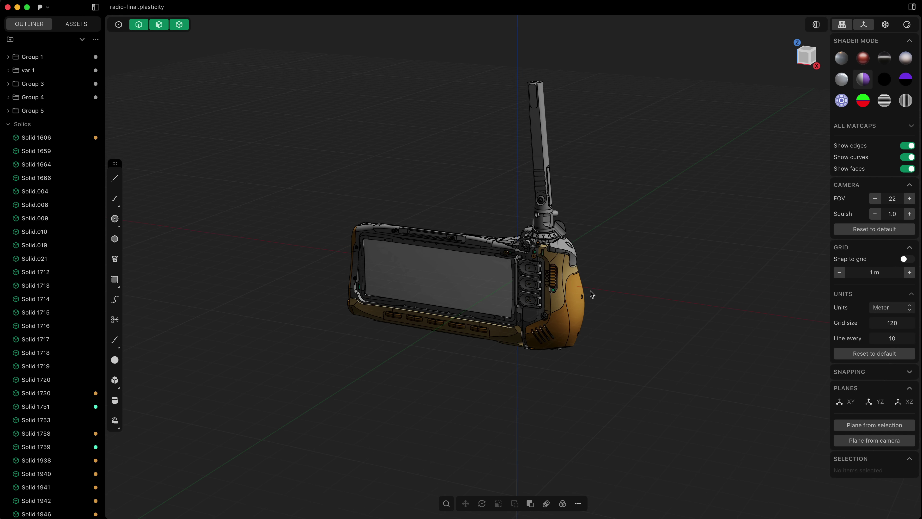
scroll(592, 294, "up", 2)
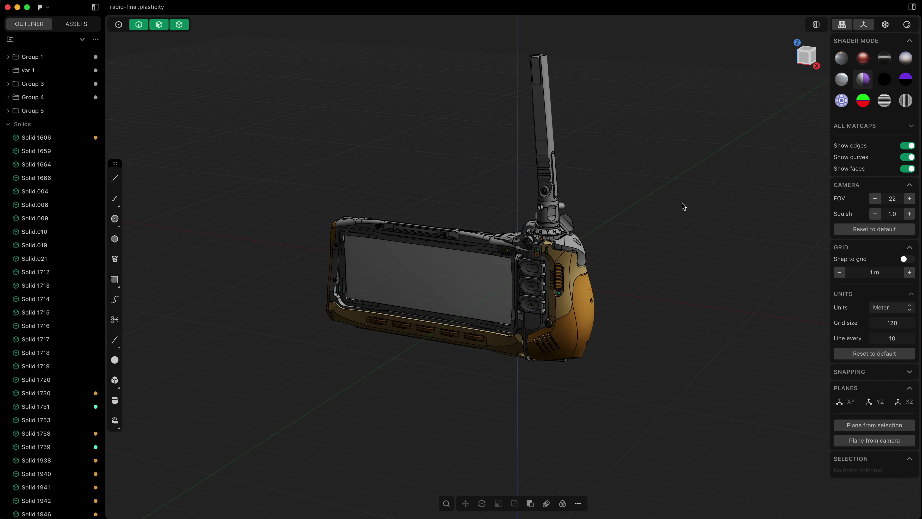
scroll(567, 276, "up", 3)
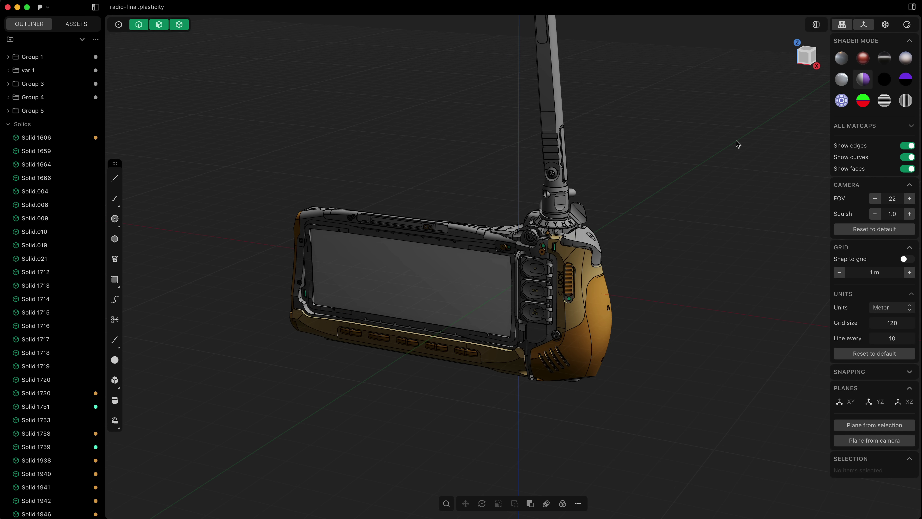
scroll(658, 182, "down", 3)
middle_click_drag(658, 181, 652, 212, "shift")
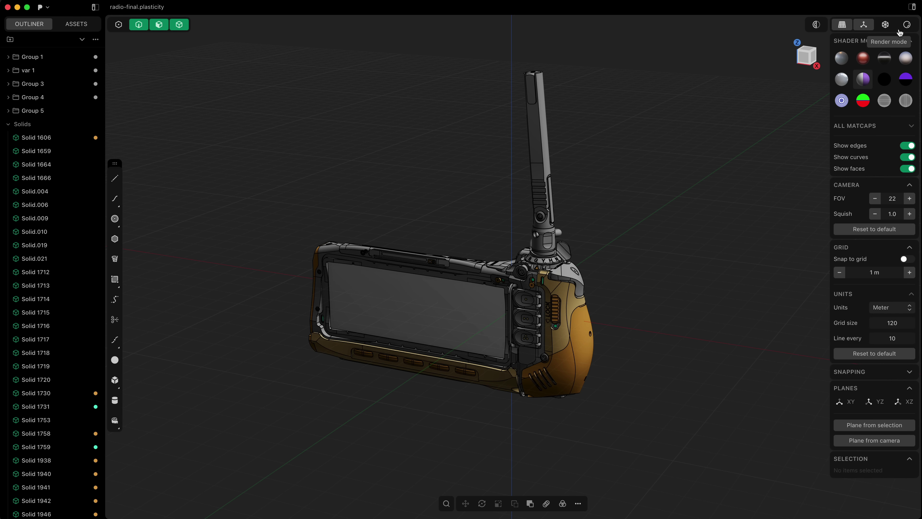
left_click(907, 24)
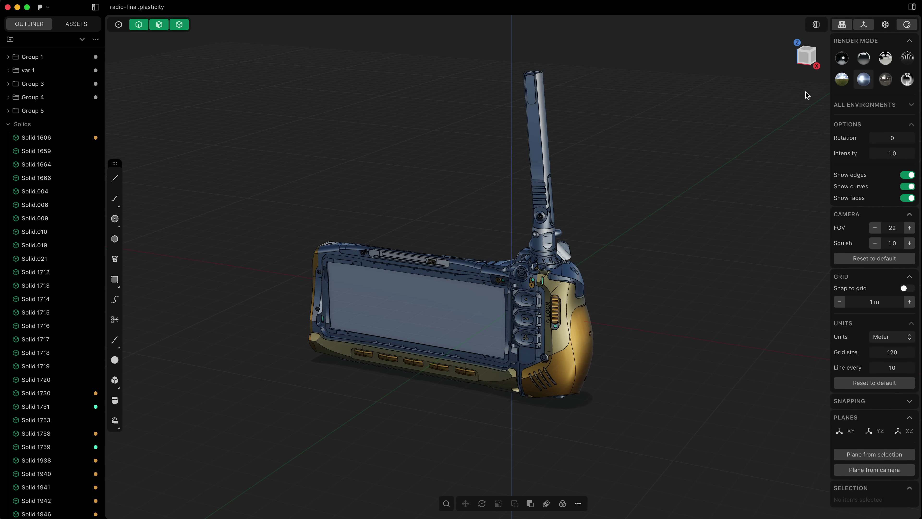
- Preview the model under several lighting environments, including the outdoor landscape, and return to the blue-toned one
left_click(863, 60)
left_click(883, 59)
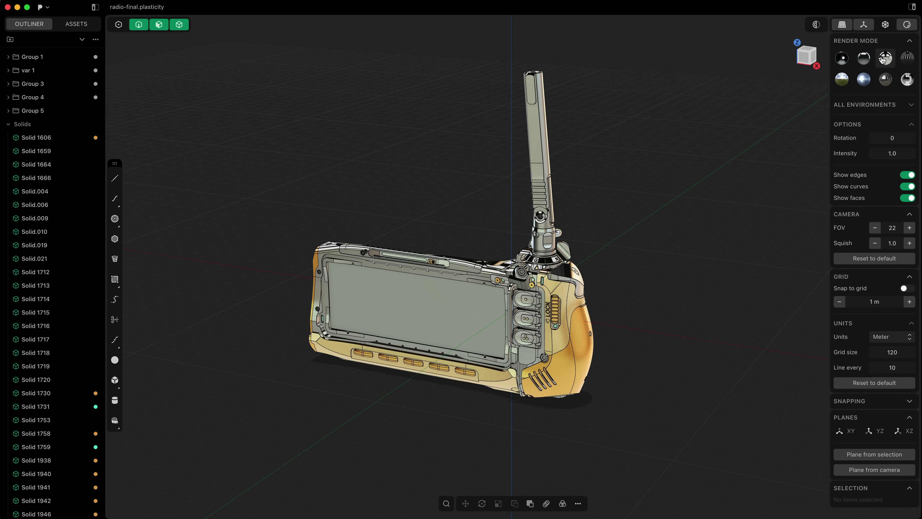
left_click(864, 84)
left_click(843, 83)
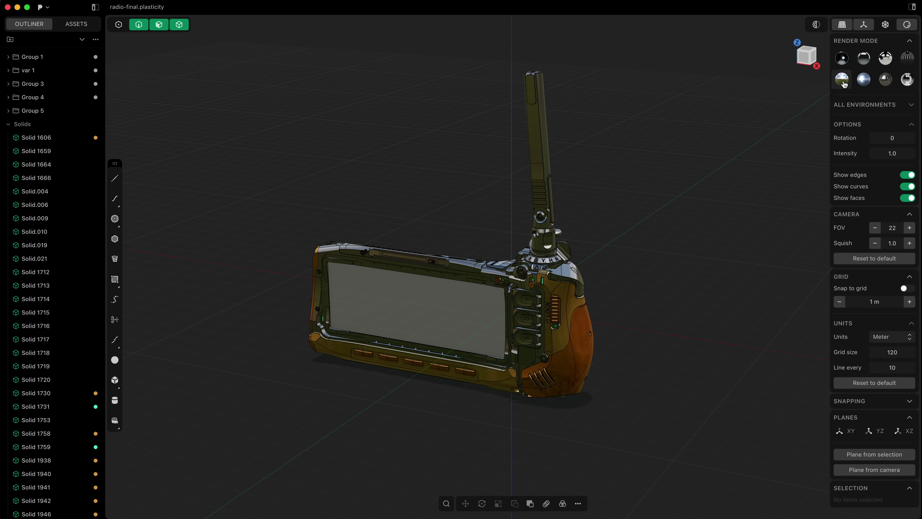
left_click(864, 79)
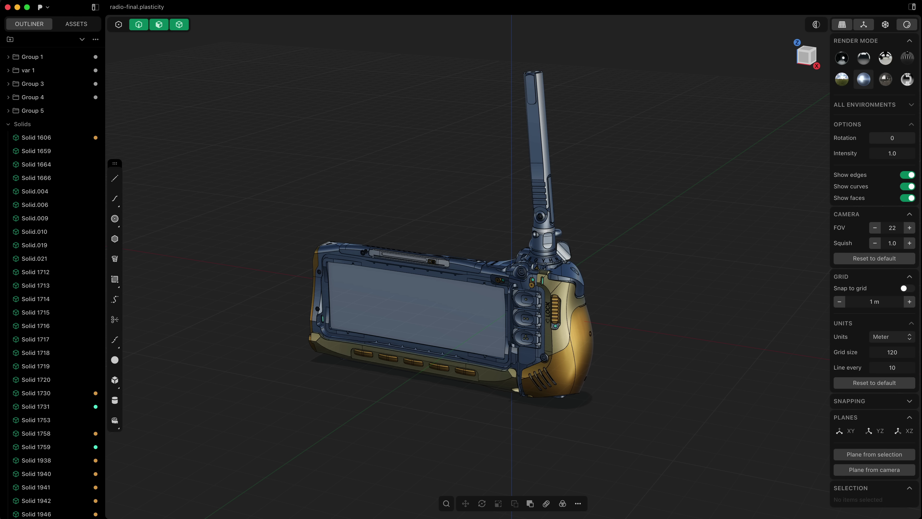
- Set the environment rotation to 4 and light the model with the dark studio environment that has an overhead light
mouse_move(892, 138)
left_mouse_down()
mouse_move(870, 138)
mouse_move(895, 138)
left_mouse_up()
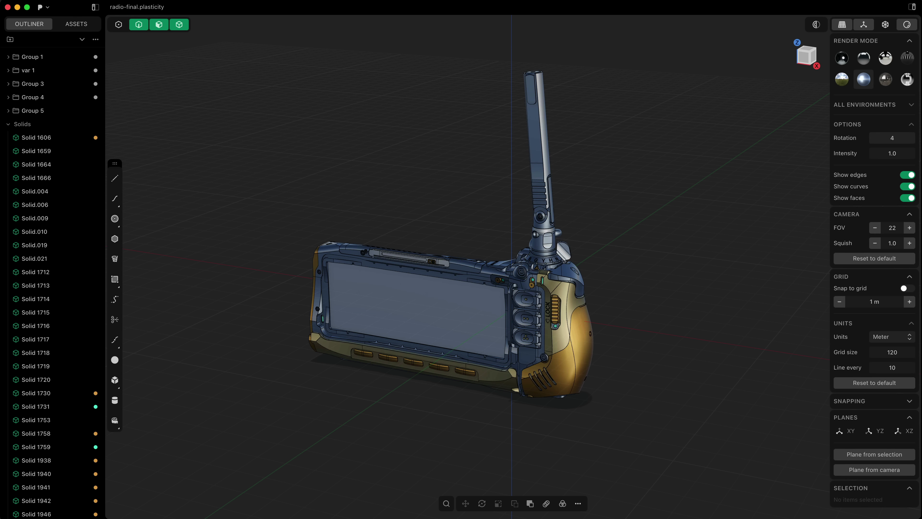
left_click(864, 59)
left_click(849, 62)
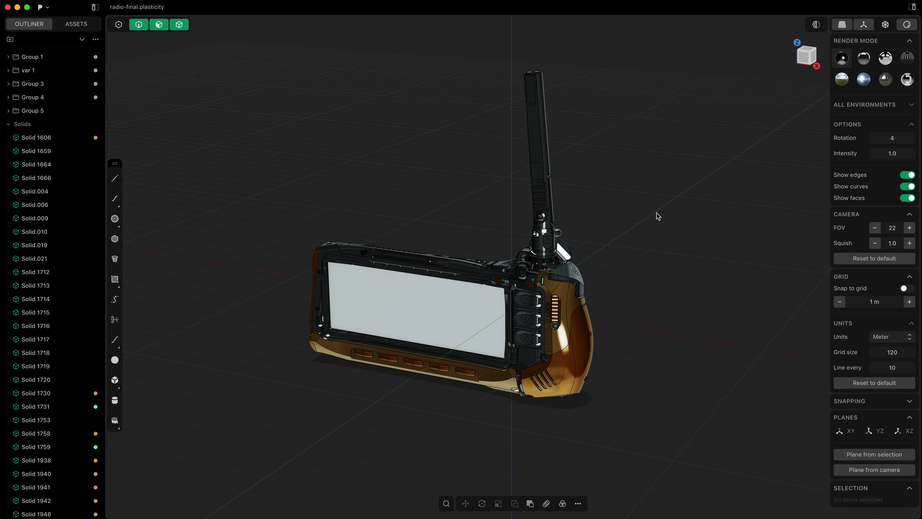
left_click(866, 54)
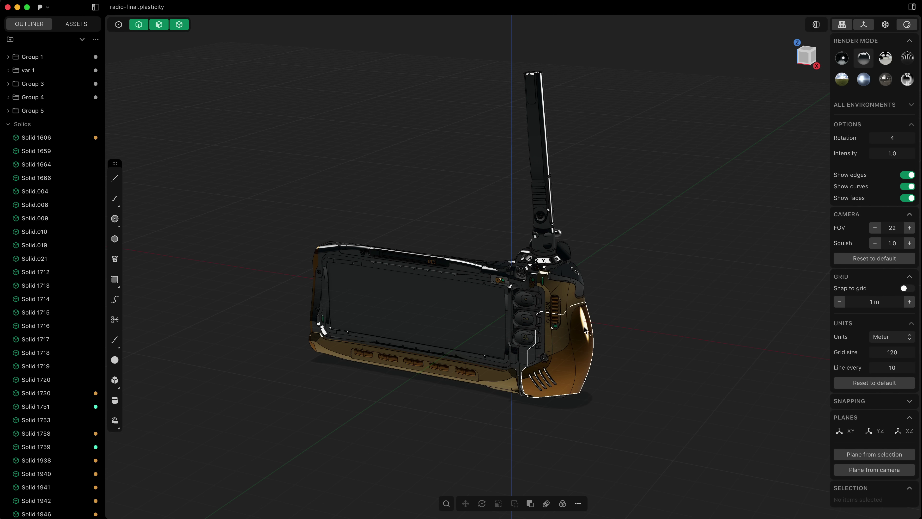
- Apply the Gold foil material to the lettered dial ring at the base of the antenna
scroll(549, 281, "up", 2)
left_click(547, 263)
key("slash")
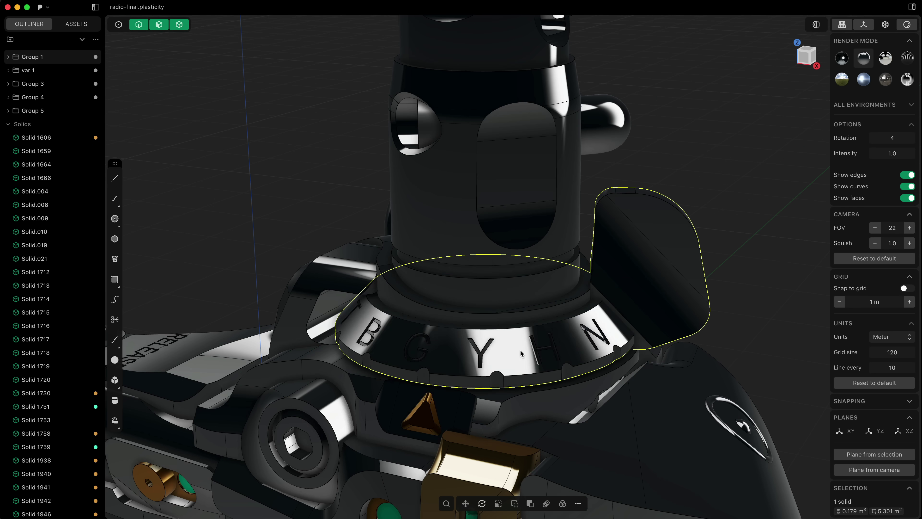
left_click(73, 25)
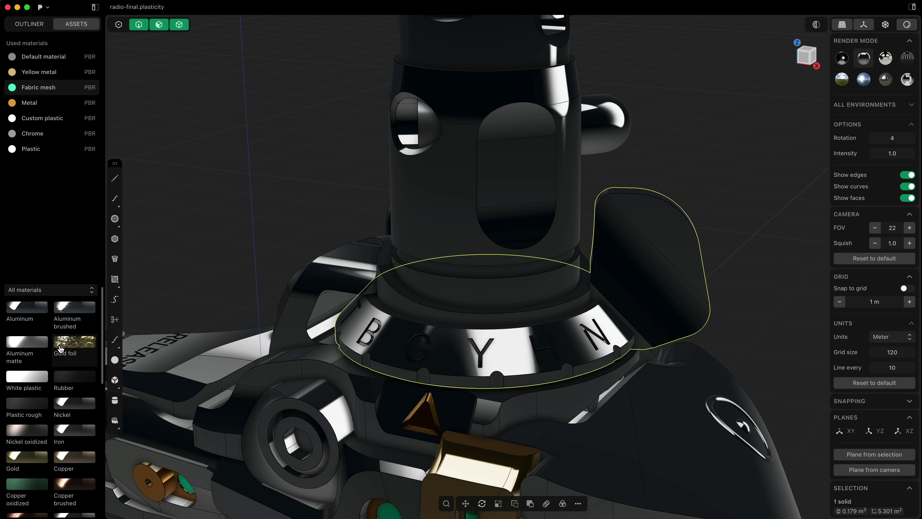
scroll(61, 348, "down", 1)
scroll(61, 349, "up", 1)
left_click(67, 348)
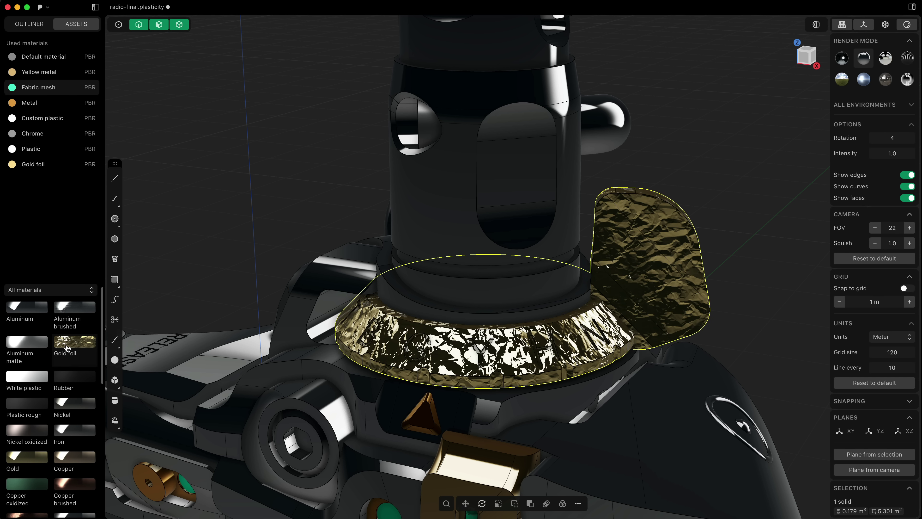
- Apply Copper brushed to the cylindrical antenna collar and Copper old to the housing around the hex bolt
left_click(443, 205)
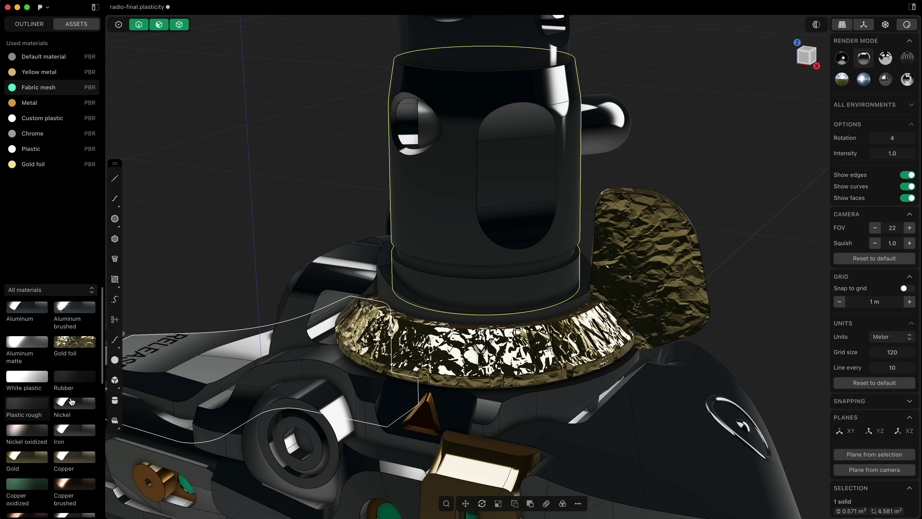
left_click(74, 483)
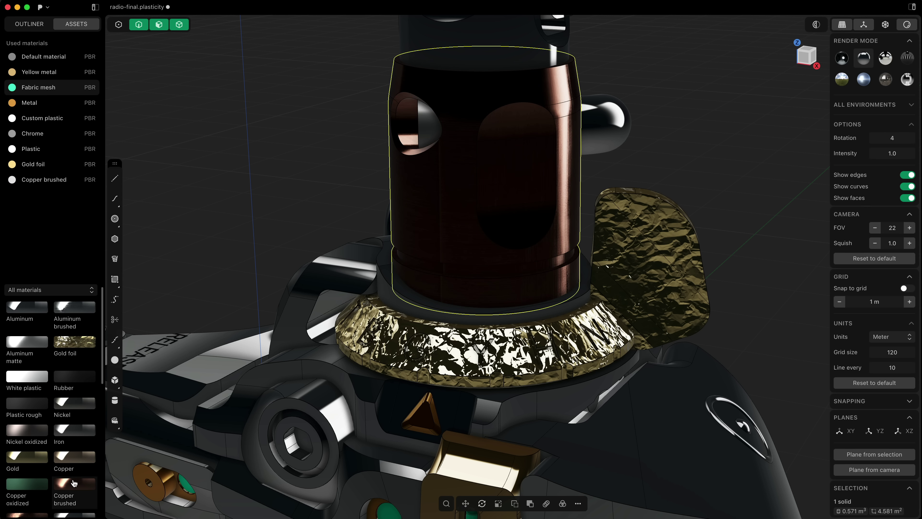
scroll(74, 483, "down", 3)
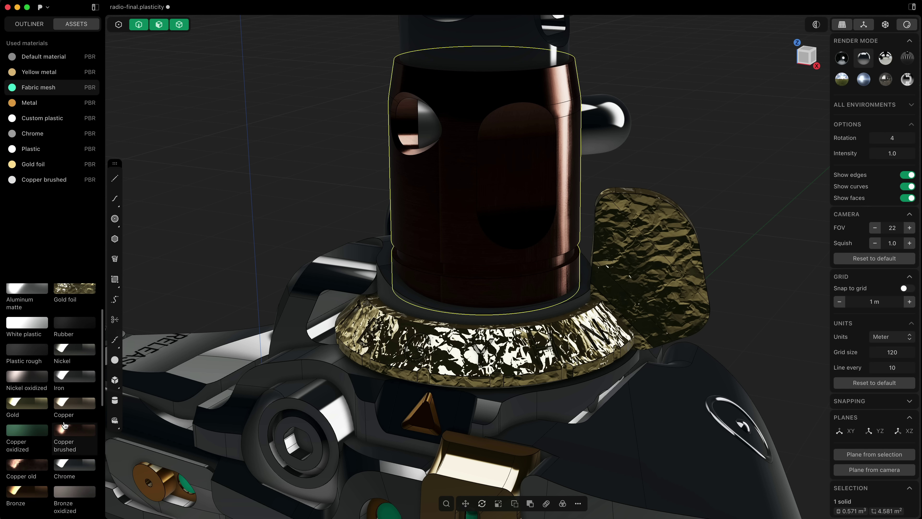
left_click(358, 402)
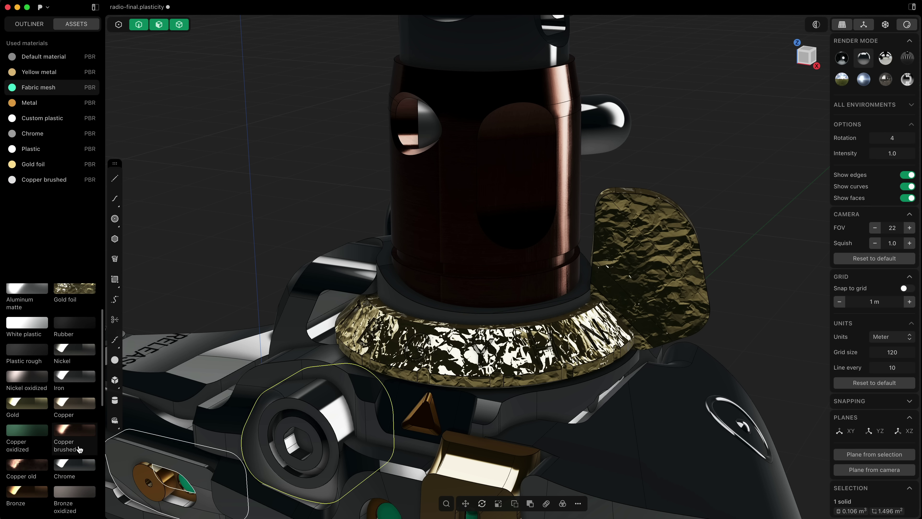
left_click(38, 468)
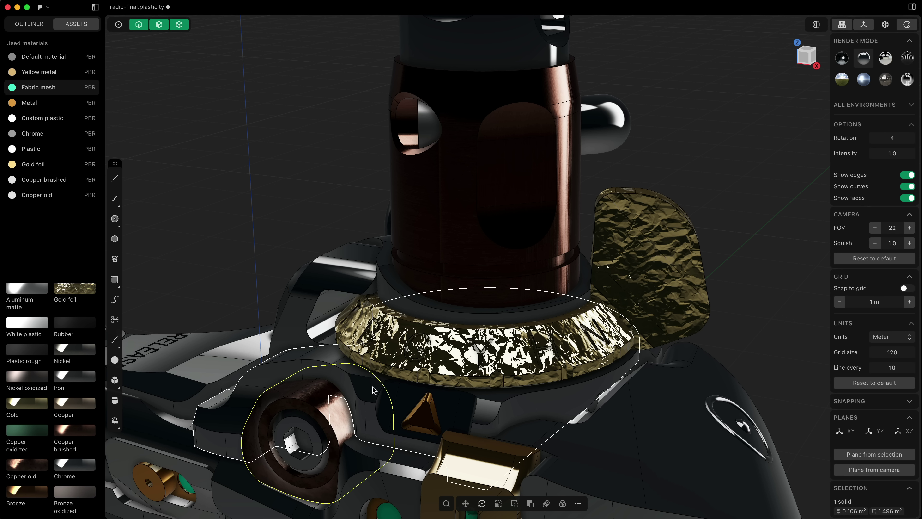
- Apply the Car paint material to the hinge bracket above the antenna collar and reduce its texture scale
scroll(29, 445, "down", 3)
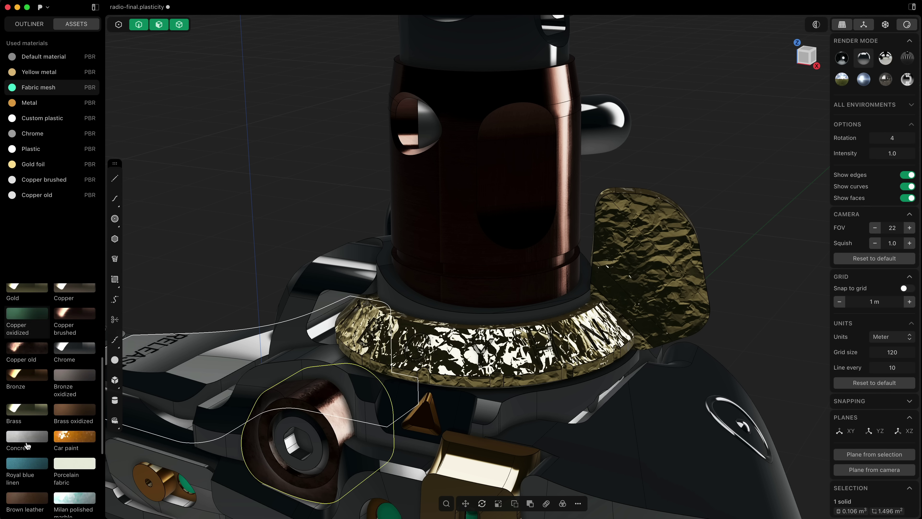
left_click(485, 67)
left_click(75, 437)
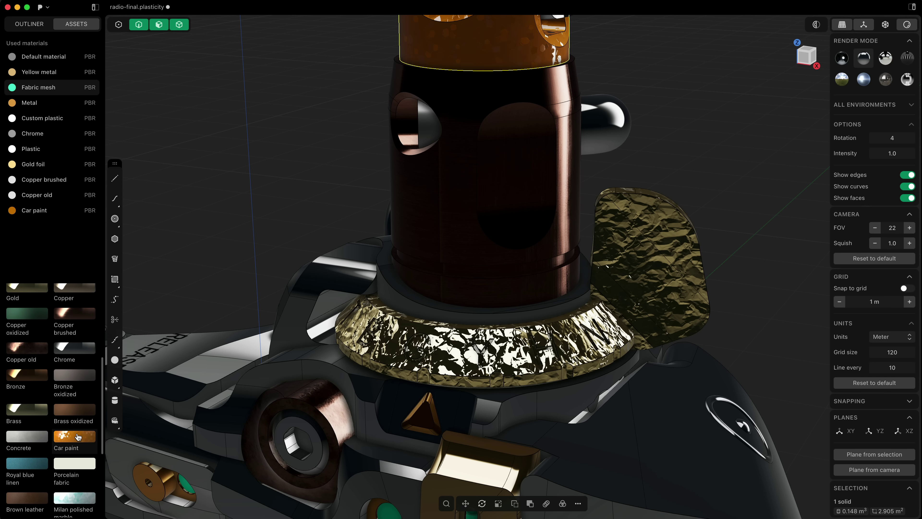
scroll(446, 307, "down", 5)
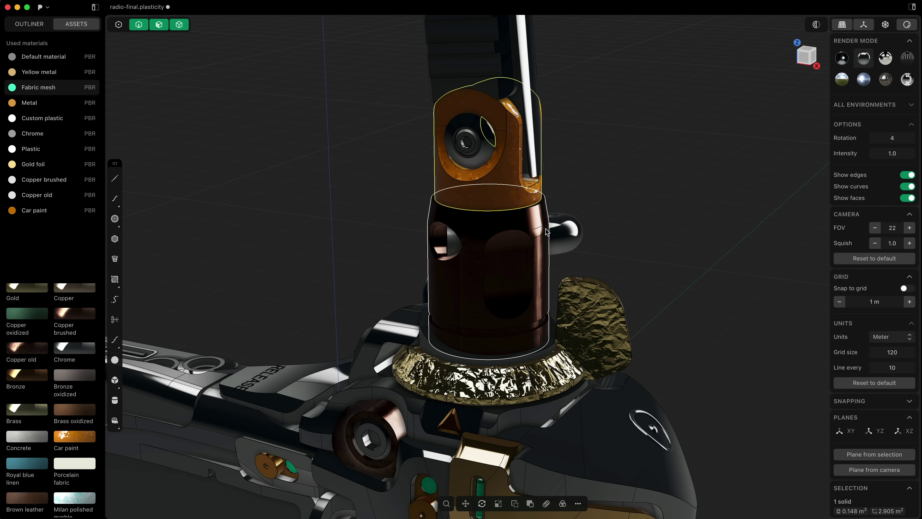
key("m")
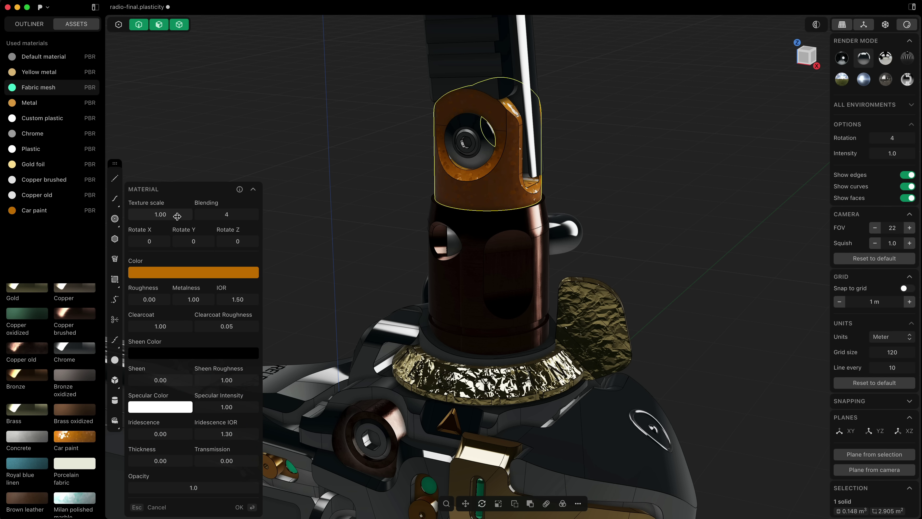
left_click_drag(177, 216, 161, 215)
- Set the dial ring's Gold foil material to a texture scale of 0.89 and an X rotation of 18
left_click(529, 387)
key("m")
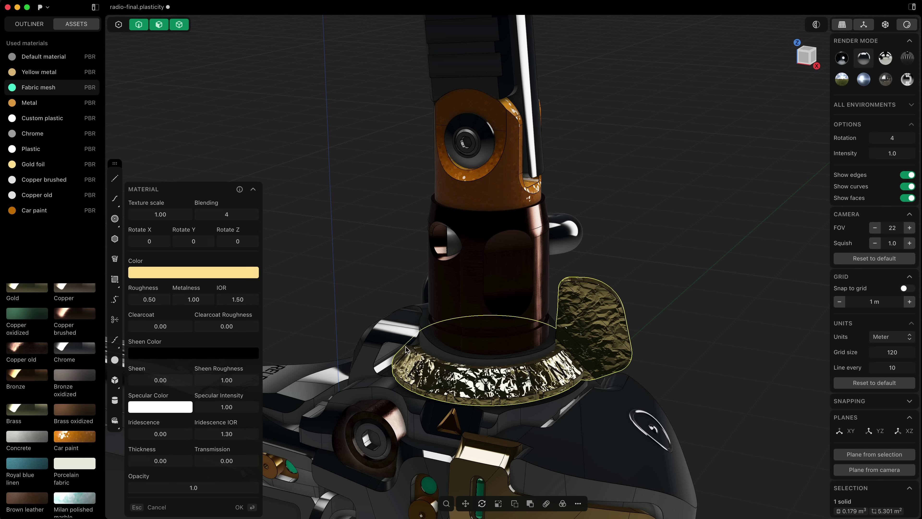
mouse_move(163, 215)
left_mouse_down()
mouse_move(205, 214)
mouse_move(162, 214)
left_mouse_up()
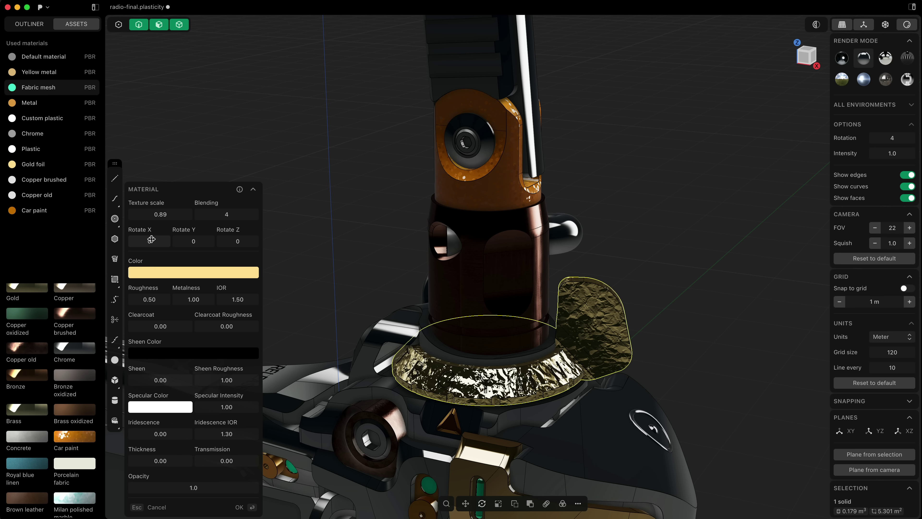
left_click_drag(151, 238, 171, 239)
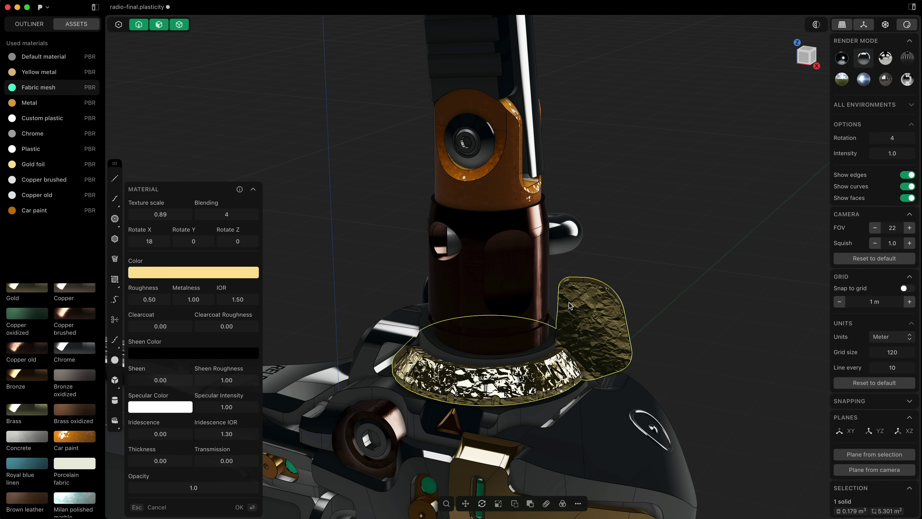
- Change the Gold foil material's color to light blue, RGB 153, 211, 255
left_click(189, 274)
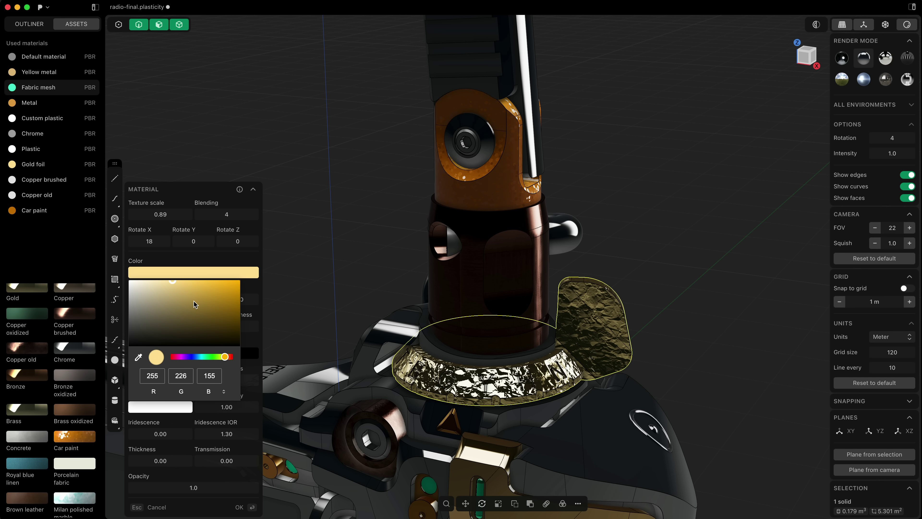
left_click_drag(218, 360, 198, 356)
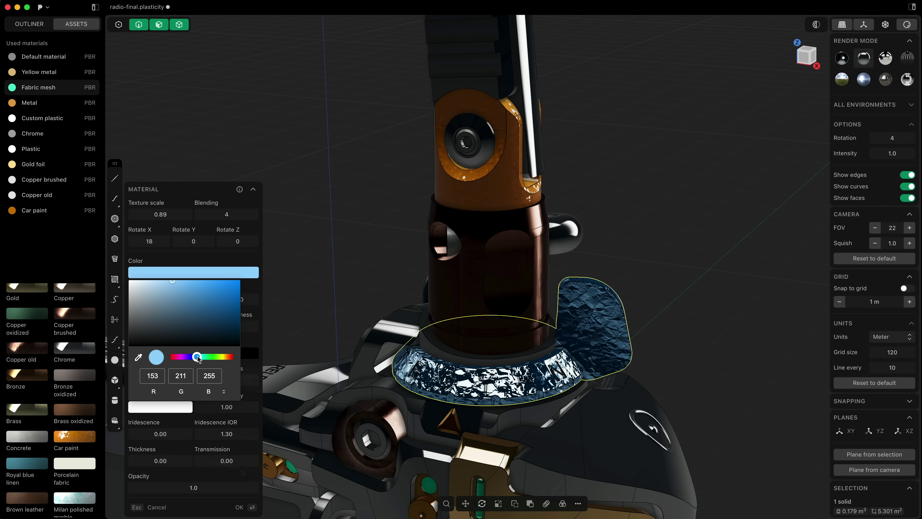
left_click(313, 282)
key("Return")
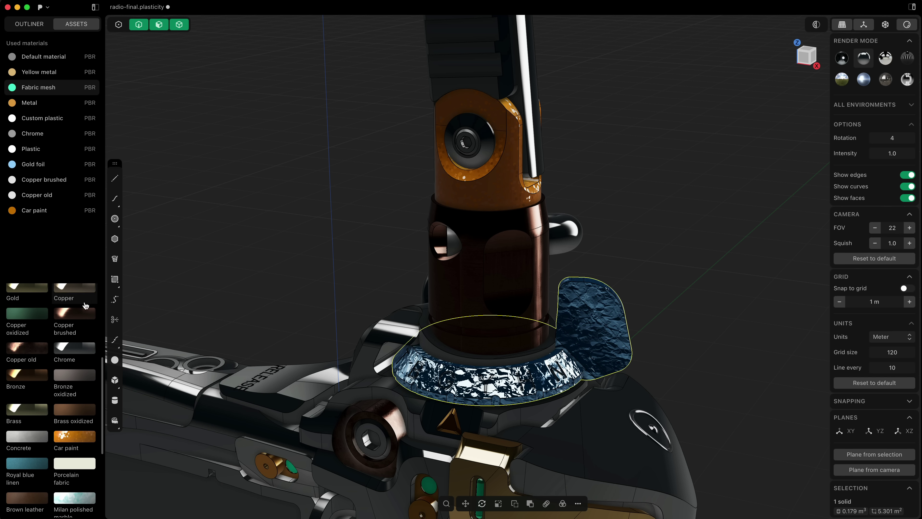
- Apply the Hex metal material to the cylindrical antenna collar and clear the selection
scroll(85, 306, "up", 5)
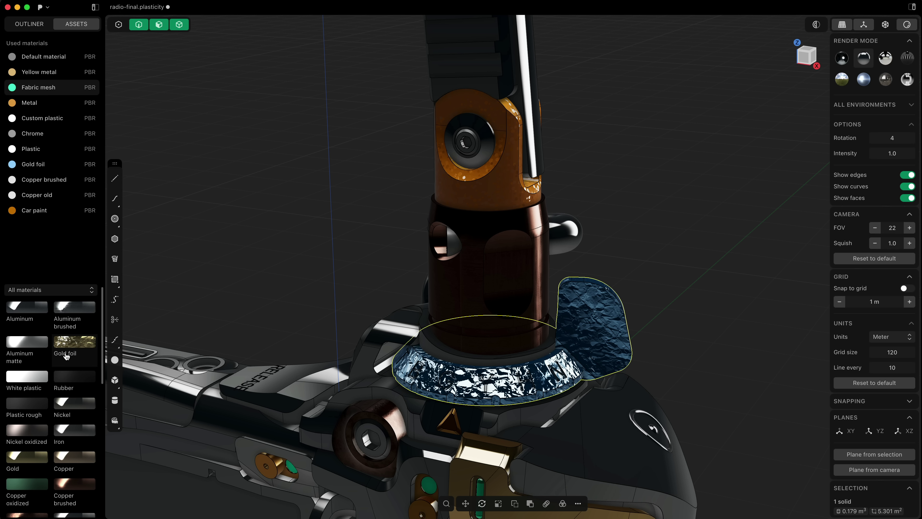
left_click(454, 257)
scroll(66, 423, "down", 9)
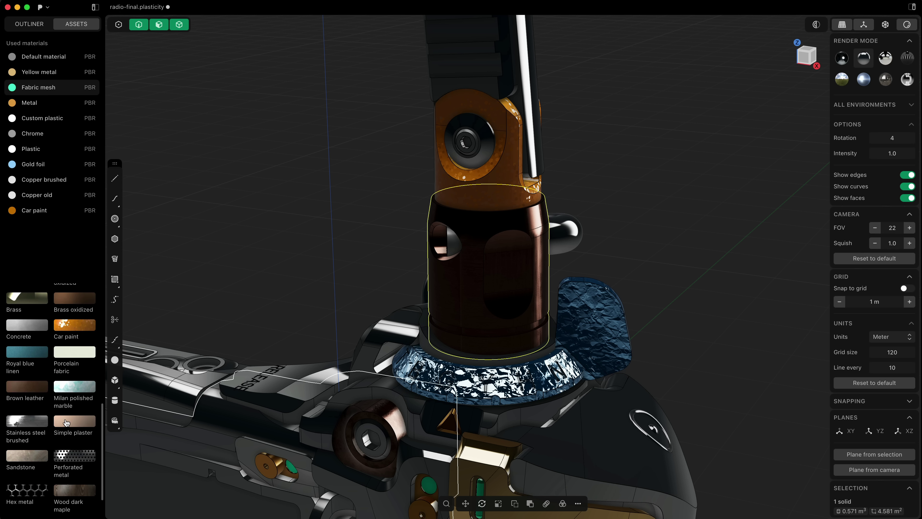
left_click(39, 458)
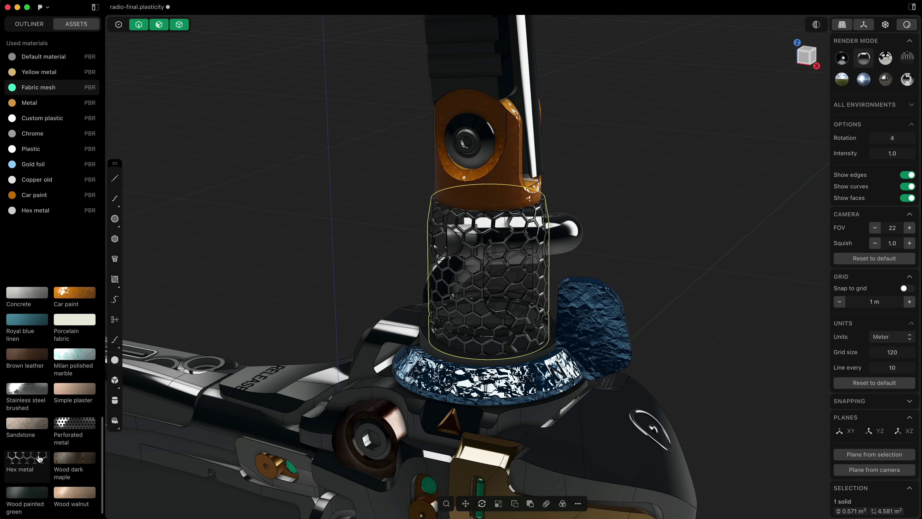
left_click(389, 309)
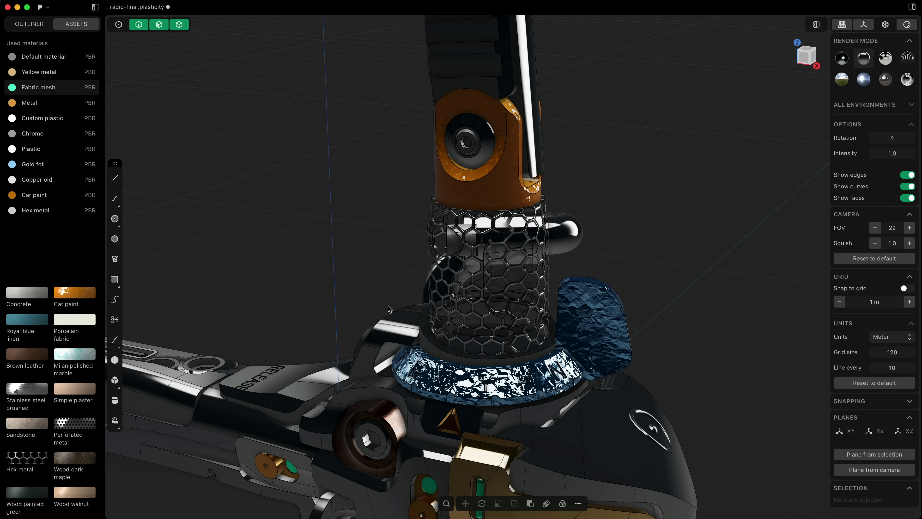
- Apply the Perforated metal material to the cylindrical antenna collar
left_click(454, 290)
left_click(75, 423)
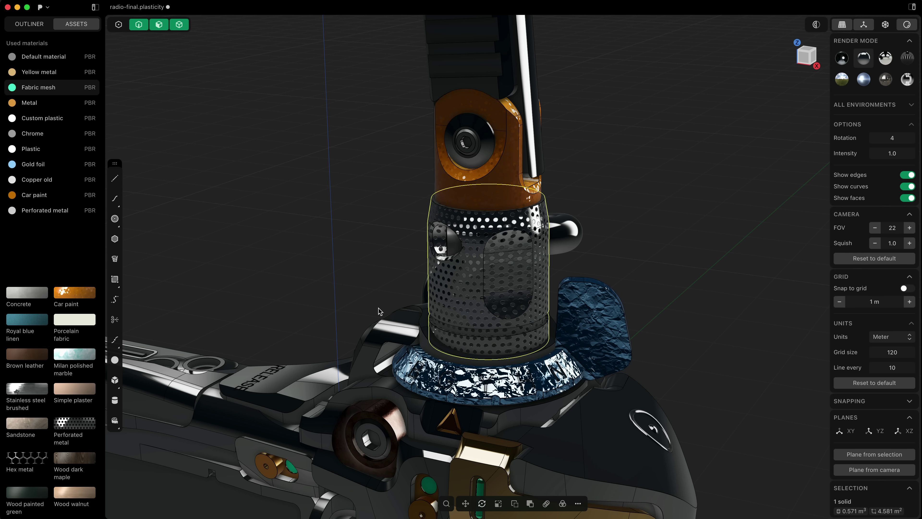
scroll(379, 308, "down", 5)
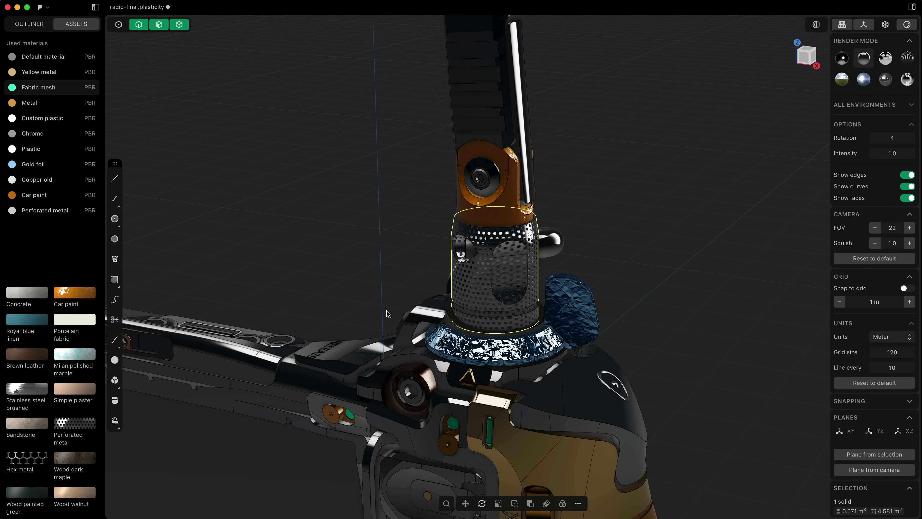
scroll(394, 308, "down", 2)
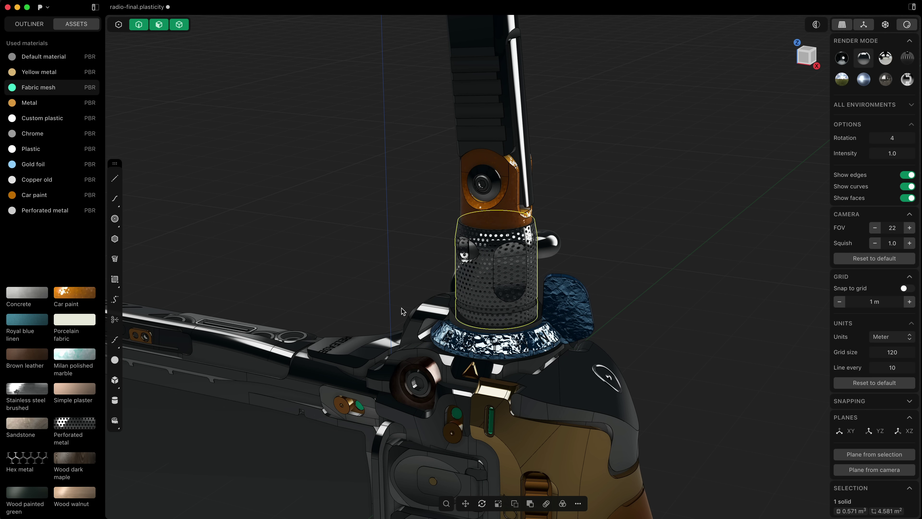
- Increase the render environment's intensity to 2.8 to brighten the radio model
middle_click_drag(401, 309, 484, 225, "shift")
scroll(530, 223, "up", 5)
scroll(529, 224, "up", 3)
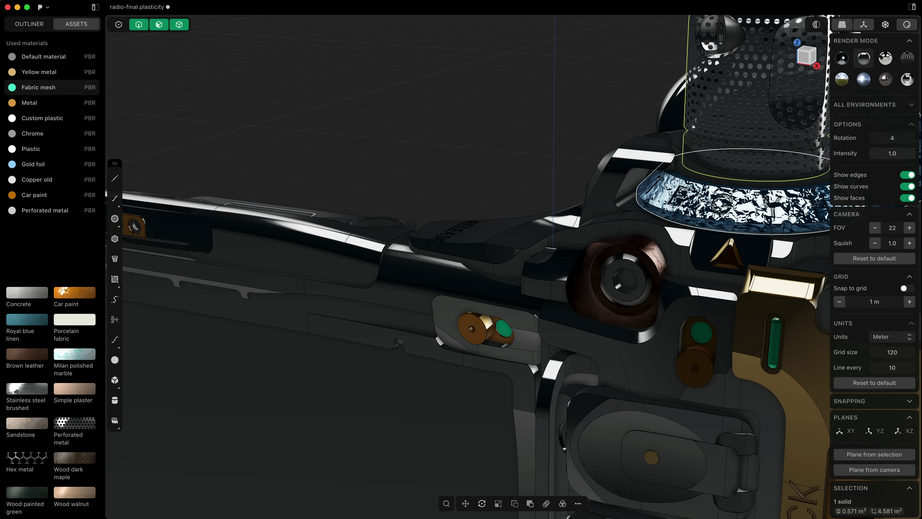
left_click_drag(900, 154, 918, 154)
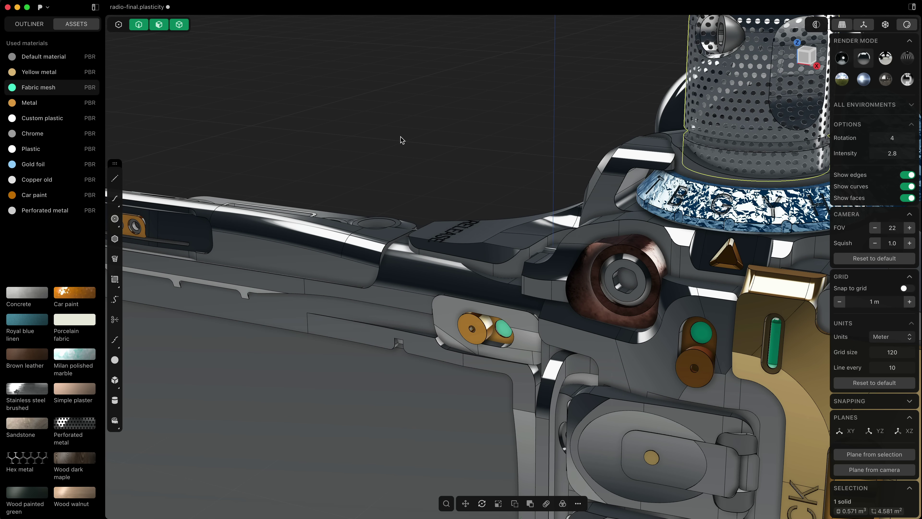
middle_click_drag(402, 140, 434, 124, "shift")
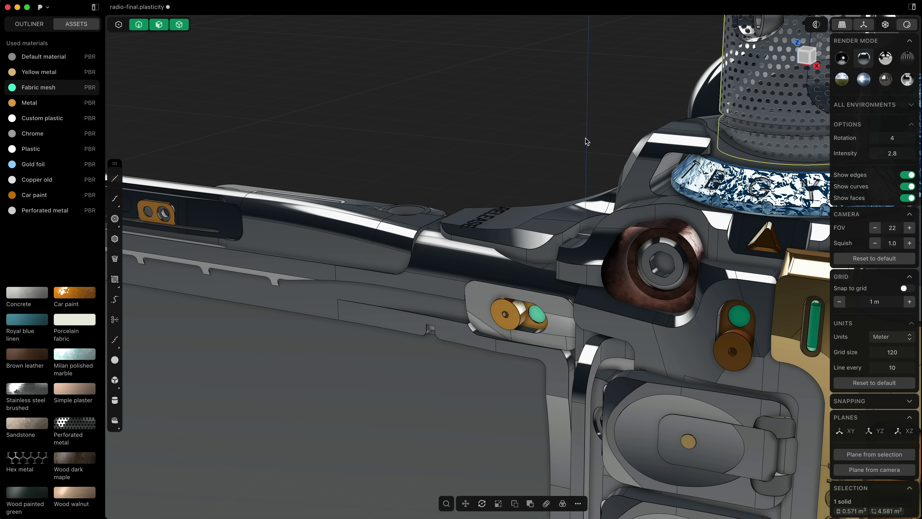
- Set the ambient occlusion radius to 8 and falloff to 1.4 in the appearance preferences and close them
key("super+comma")
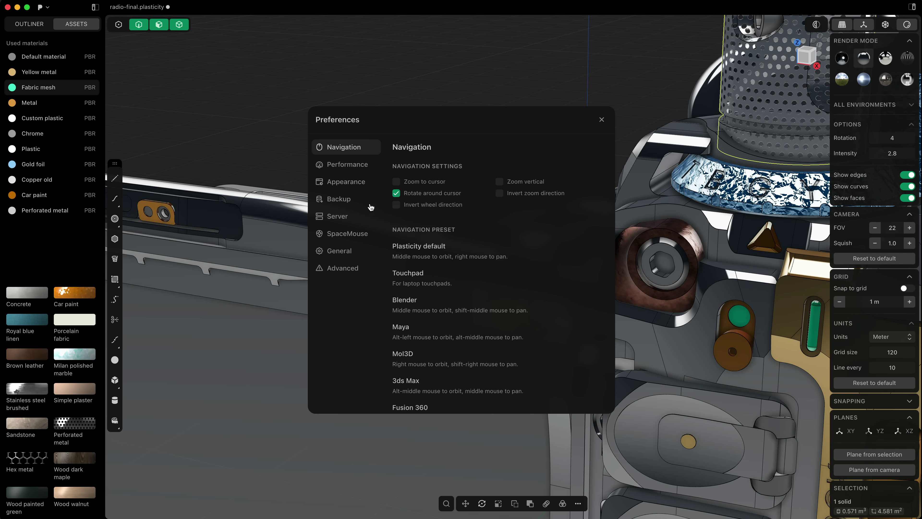
left_click(364, 182)
scroll(439, 302, "down", 5)
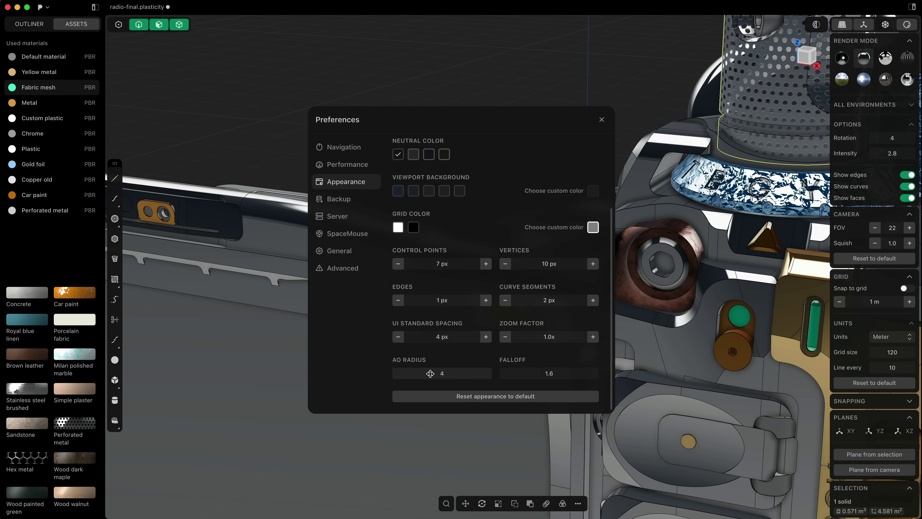
left_click_drag(436, 375, 452, 374)
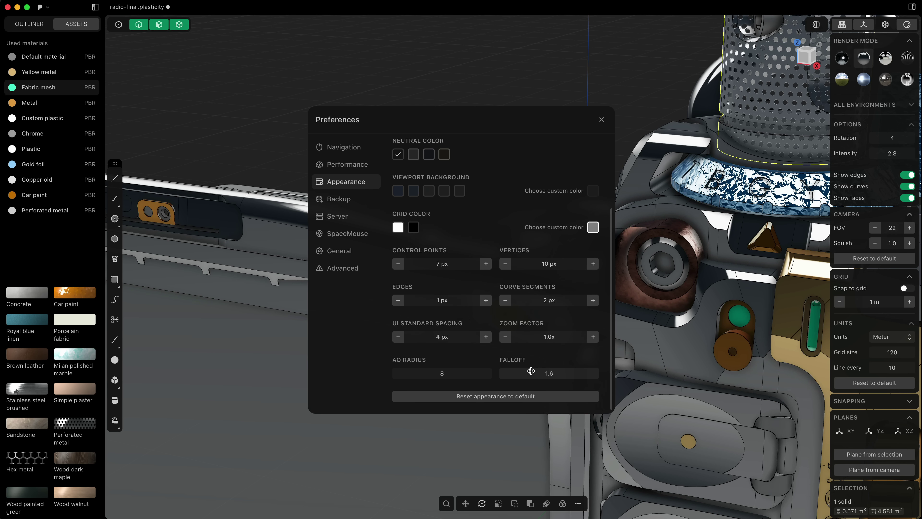
left_click_drag(550, 373, 549, 373)
left_click(601, 120)
- Examine the ambient occlusion shading around the dial ring, bolts and antenna collar from several angles
middle_click_drag(602, 119, 403, 124, "shift")
scroll(458, 230, "down", 3)
scroll(459, 230, "up", 5)
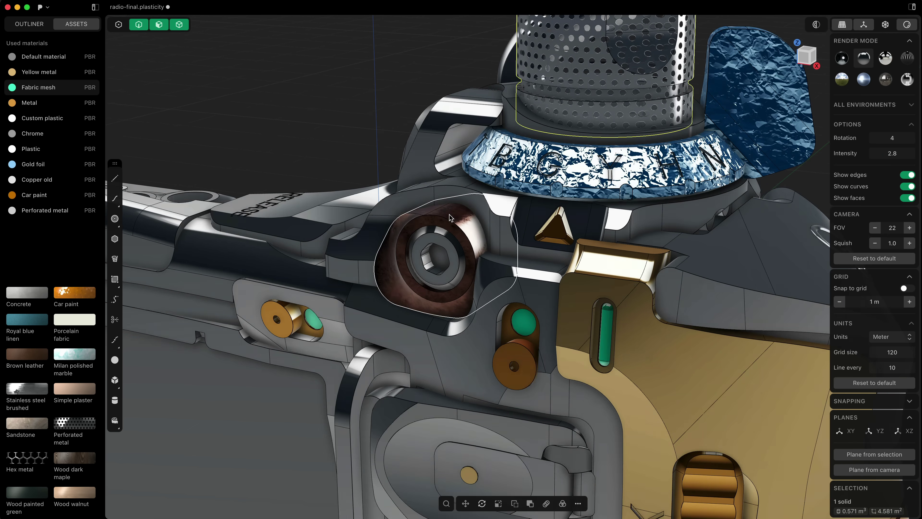
middle_click_drag(458, 230, 527, 269)
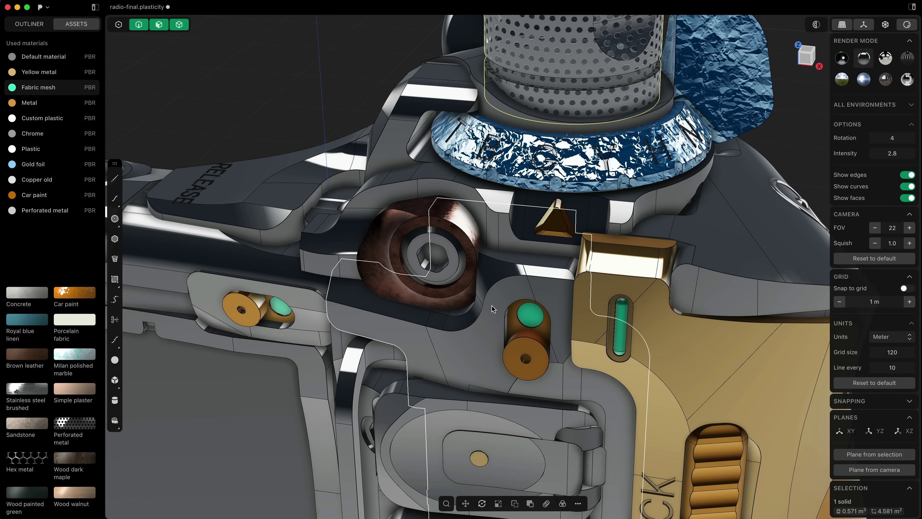
scroll(492, 306, "down", 3)
middle_click_drag(491, 307, 514, 302)
scroll(515, 270, "down", 5)
scroll(516, 266, "up", 5)
middle_click_drag(481, 260, 518, 277)
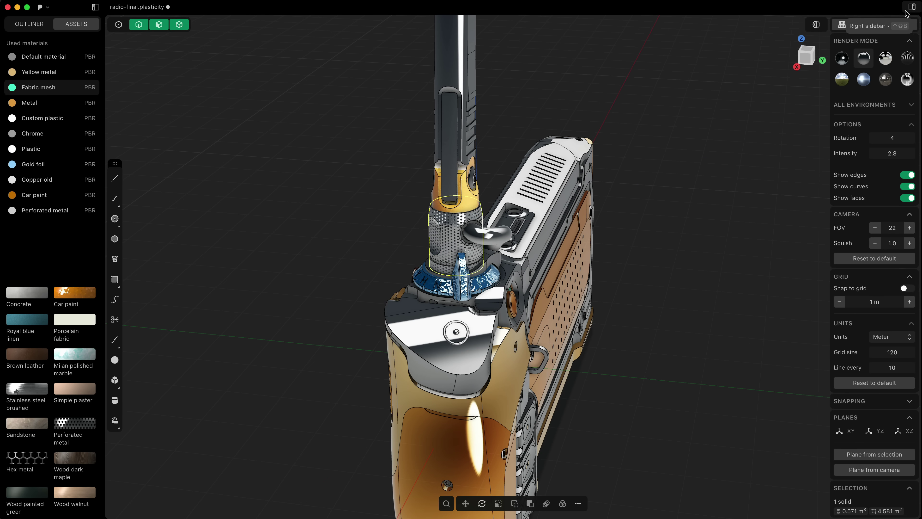
middle_click_drag(620, 204, 613, 235)
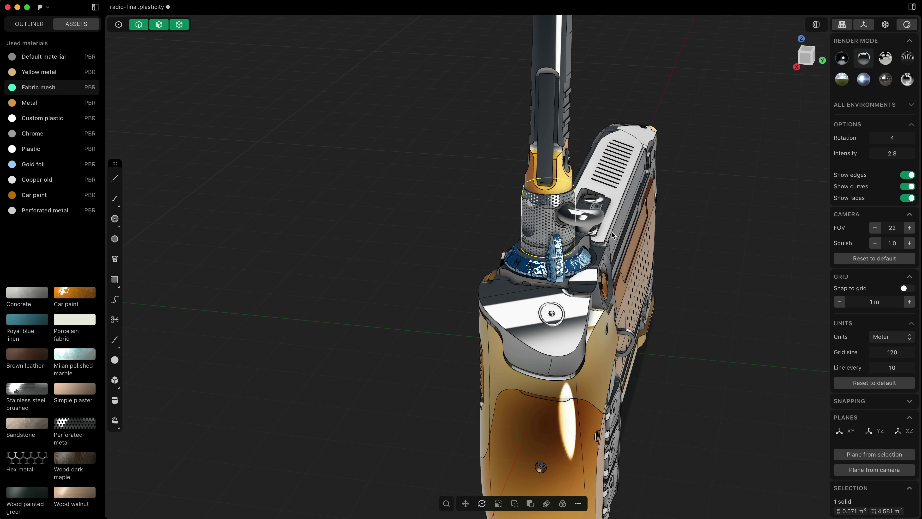
- Review the ambient occlusion option for shader mode in the performance preferences and close them
key("super+comma")
left_click(347, 165)
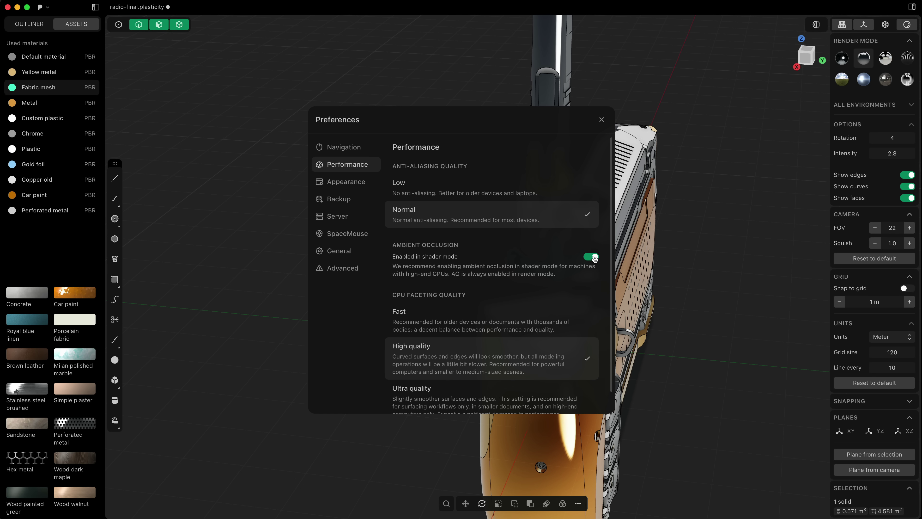
key("Escape")
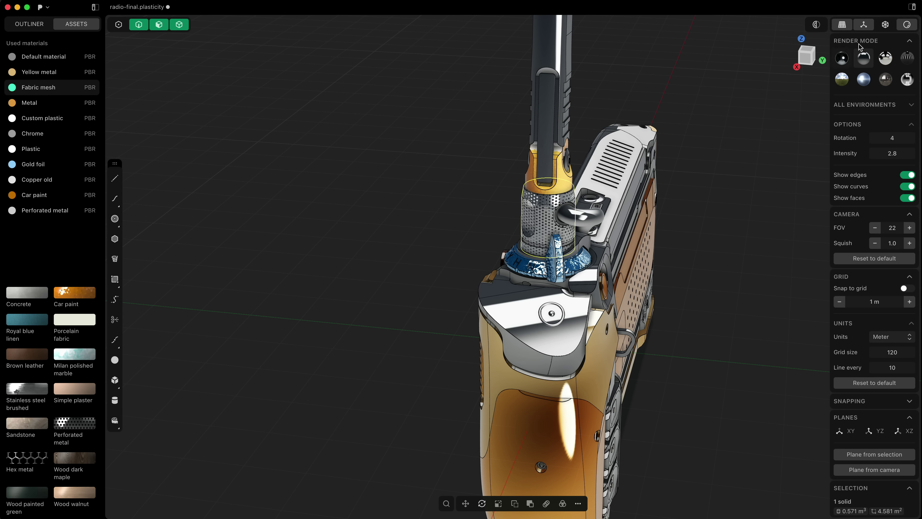
- Switch the viewport from render mode to shader mode and view the radio's screen side
left_click(905, 25)
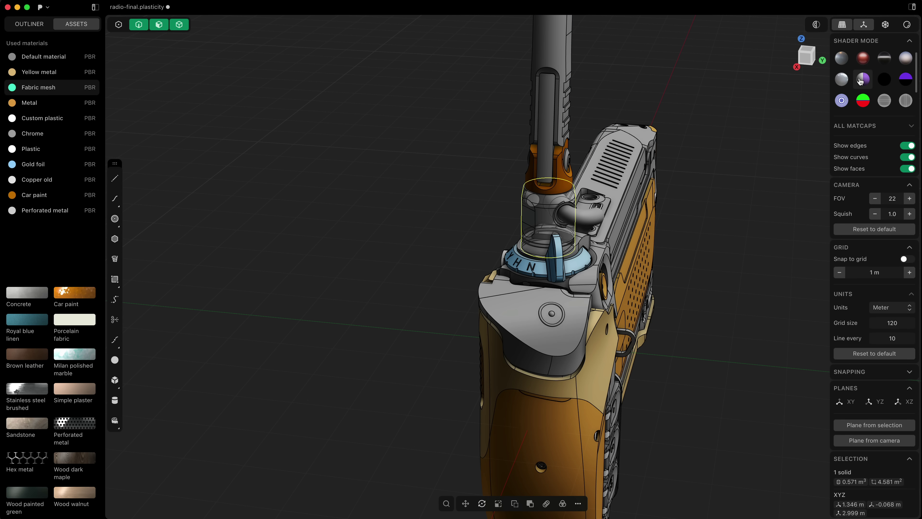
middle_click_drag(548, 256, 450, 358)
middle_click_drag(451, 358, 539, 298, "shift")
scroll(545, 264, "up", 3)
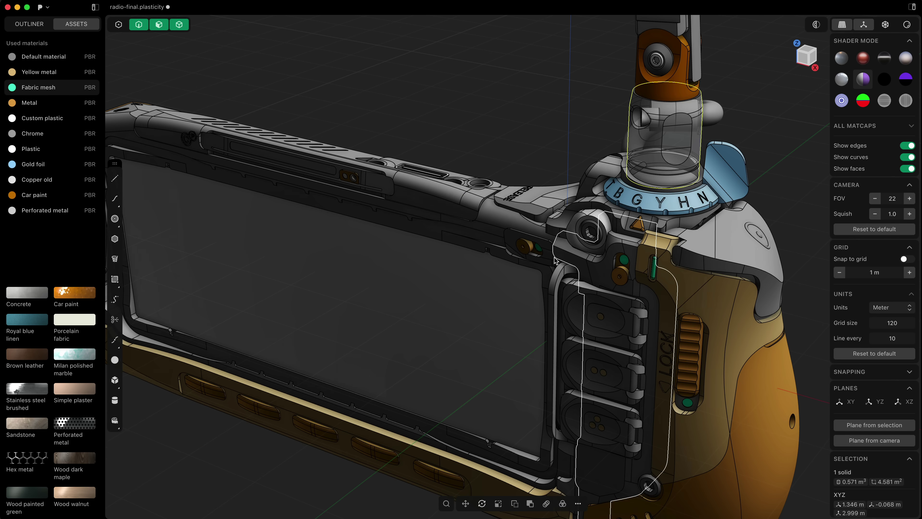
middle_click_drag(545, 264, 510, 279, "shift")
- Compare shader mode with ambient occlusion on and off, leave it disabled in the performance preferences, and close them
key("super+comma")
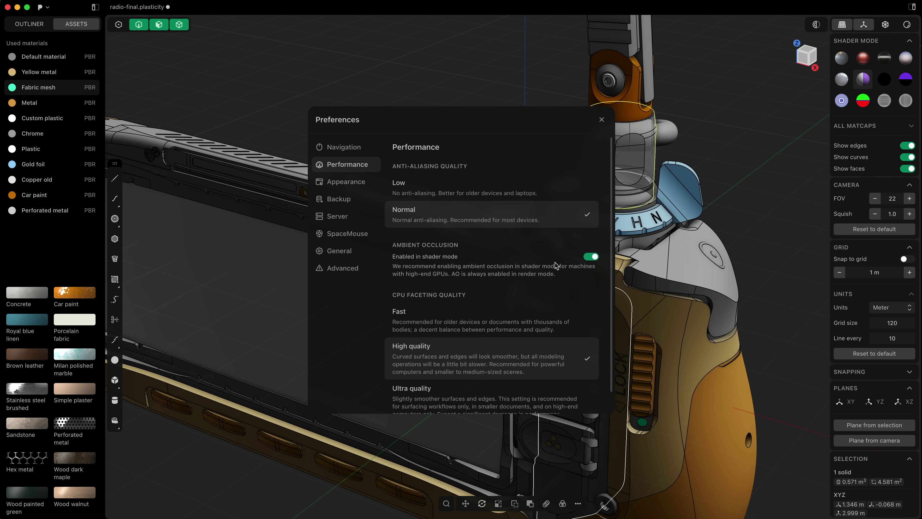
left_click(592, 257)
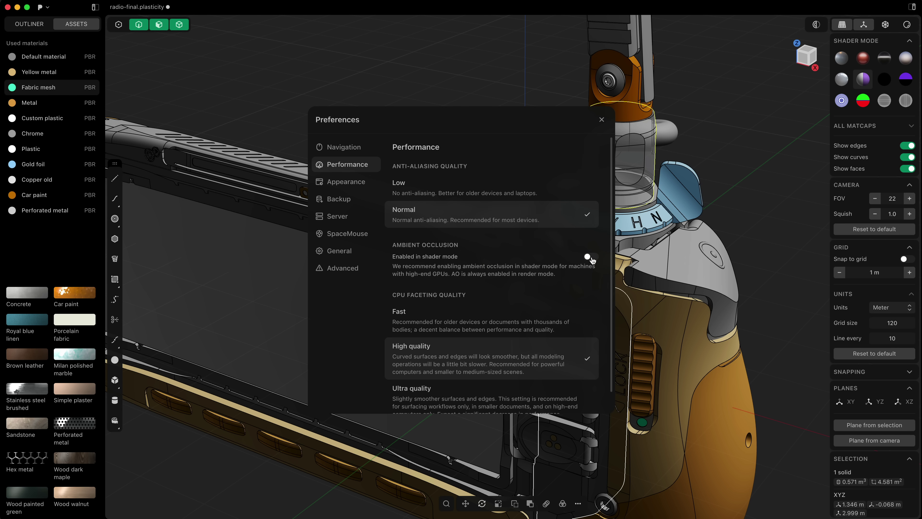
left_click(591, 257)
left_click(592, 257)
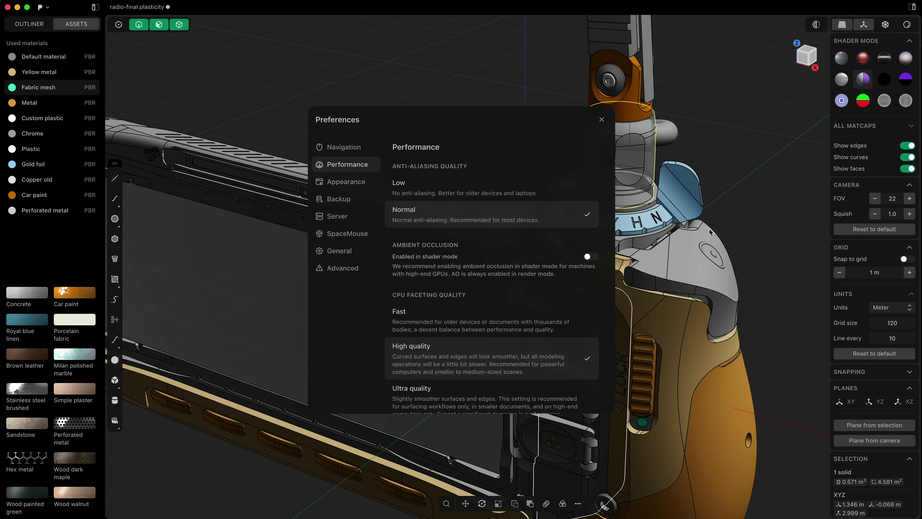
left_click(735, 221)
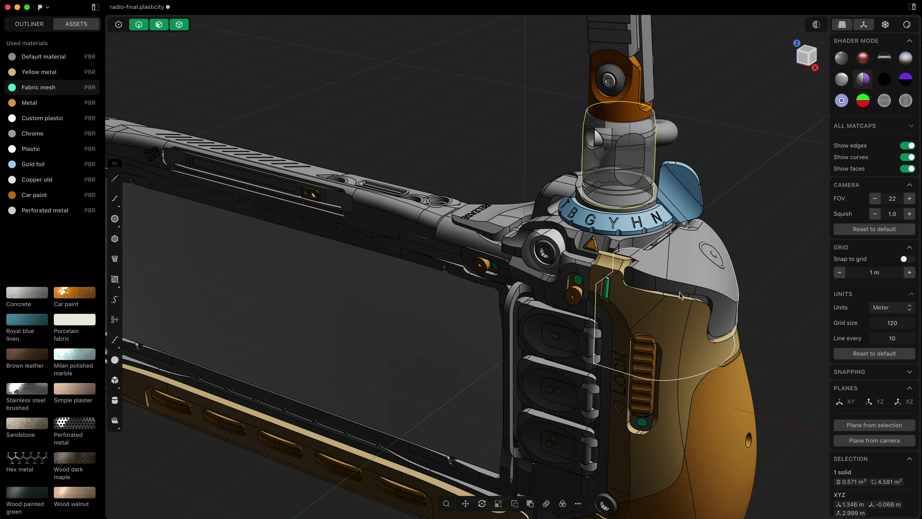
right_click_drag(480, 307, 512, 287)
scroll(511, 286, "down", 3)
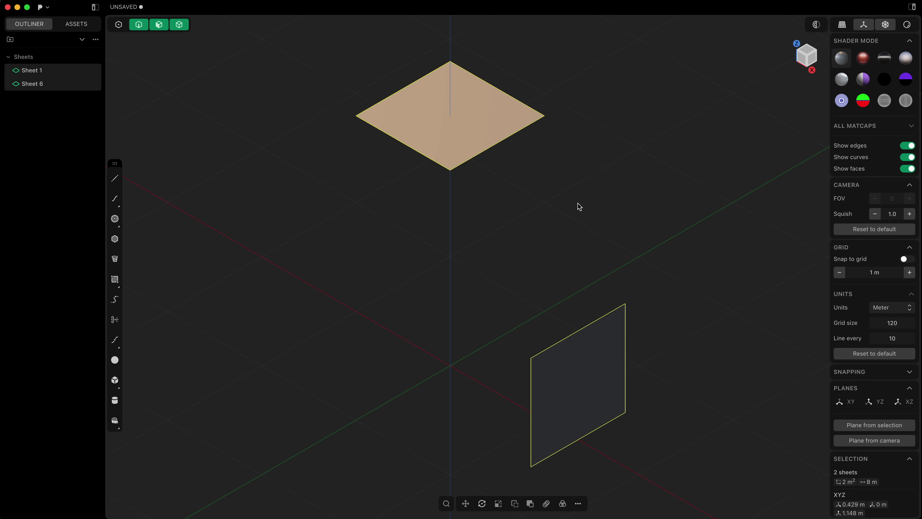
- Raise both flat sheets to degree 3 and show their control points
key("ctrl+3")
key("equal")
key("Escape")
- Bend the vertical sheet into a curve by moving its two middle columns of control points outward
middle_click_drag(560, 229, 508, 260)
left_click_drag(508, 260, 572, 439)
key("g")
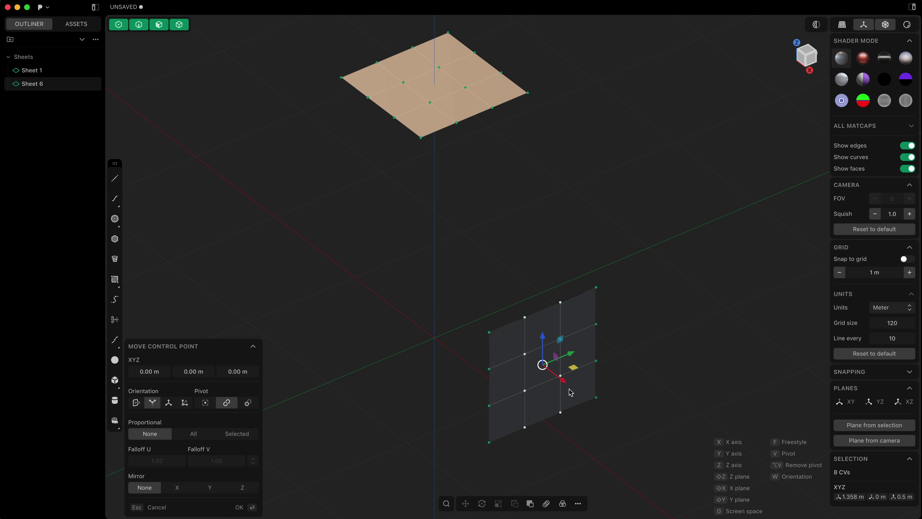
left_click_drag(575, 388, 579, 399)
key("Return")
- Arch the upper sheet by moving its middle rows of control points upward
middle_click_drag(539, 294, 422, 54)
left_click_drag(423, 54, 510, 118)
key("g")
left_click_drag(470, 45, 470, 31)
key("Return")
- Lower the upper sheet's edge control points facing the vertical sheet along the Z axis
middle_click_drag(434, 137, 465, 107)
left_click(453, 98)
key("g")
key("z")
left_click(465, 122)
middle_click_drag(481, 159, 507, 274)
left_click(560, 319)
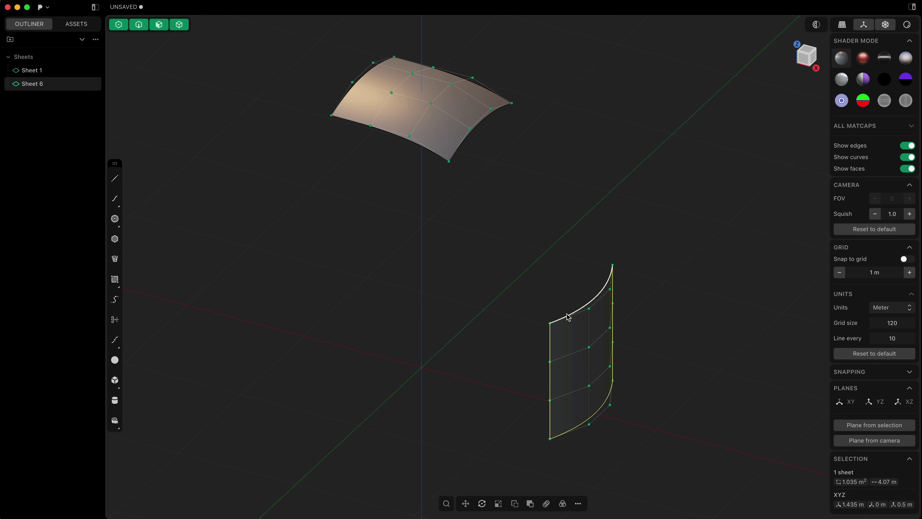
key("e")
left_click(471, 133, "shift")
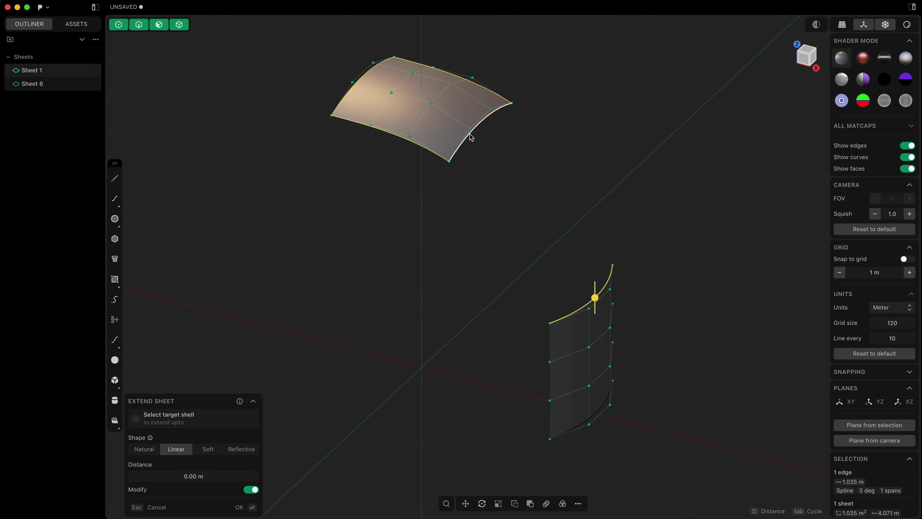
key("l")
key("Escape")
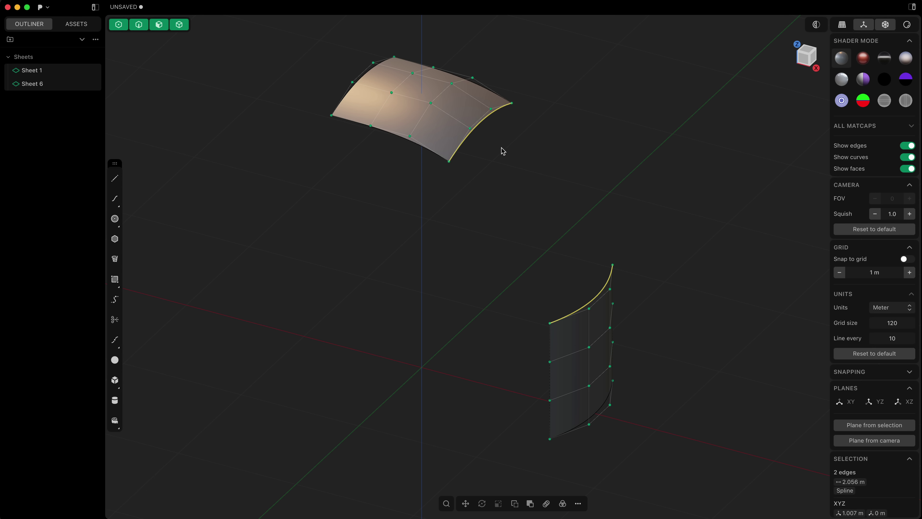
right_click(503, 151)
type("sq")
key("Return")
key("Tab")
key("Tab")
key("Escape")
key("Escape")
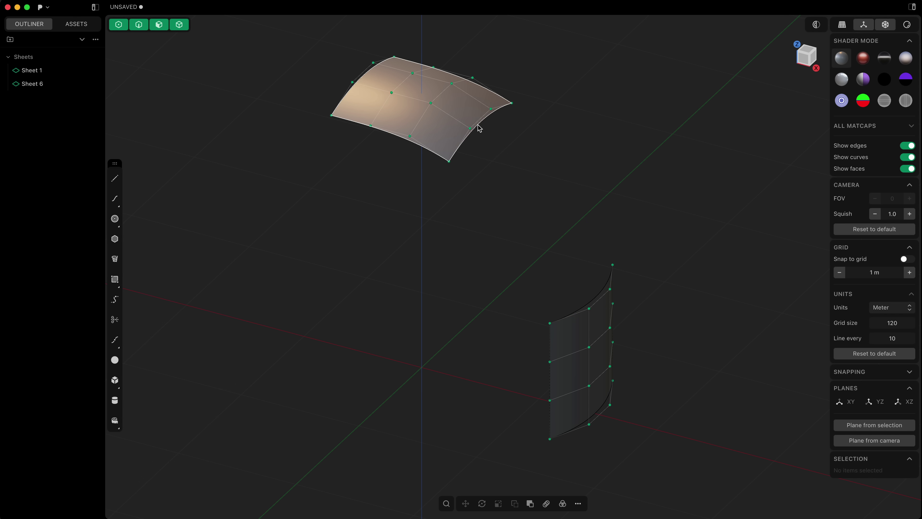
- Align the upper sheet's facing edge to the vertical sheet's top edge with the Align command
left_click(480, 128)
key("e")
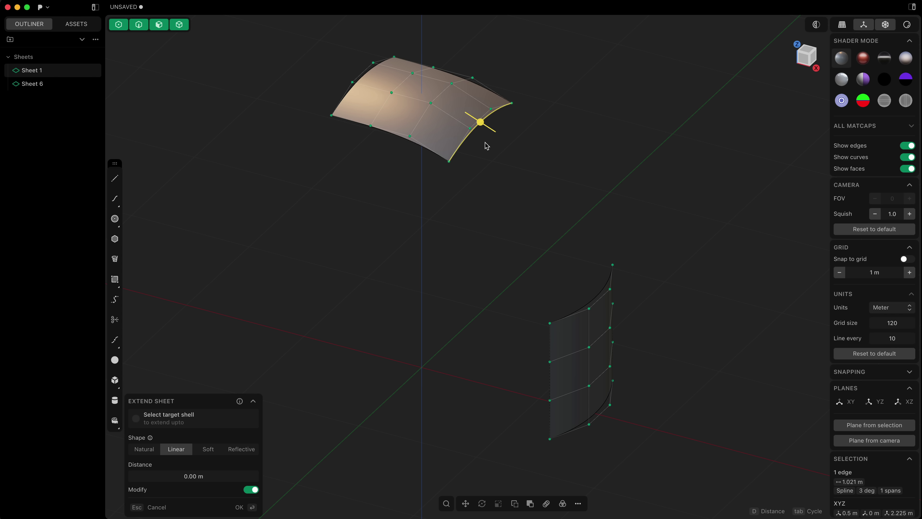
left_click(588, 306)
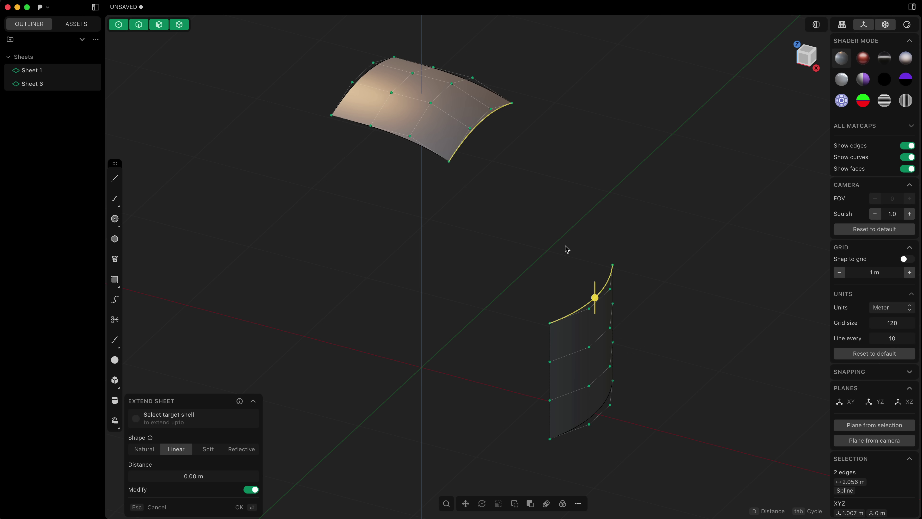
type("falign")
key("Return")
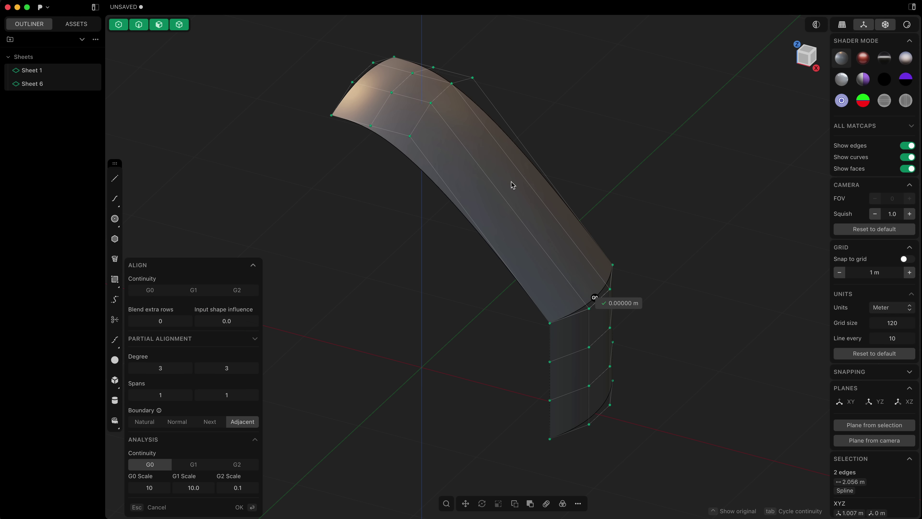
- Try a smoother continuity at the aligned edge, return to positional continuity, and confirm the alignment
middle_click_drag(604, 313, 593, 312)
scroll(595, 297, "up", 3)
scroll(594, 298, "up", 2)
scroll(623, 307, "down", 3)
key("Tab")
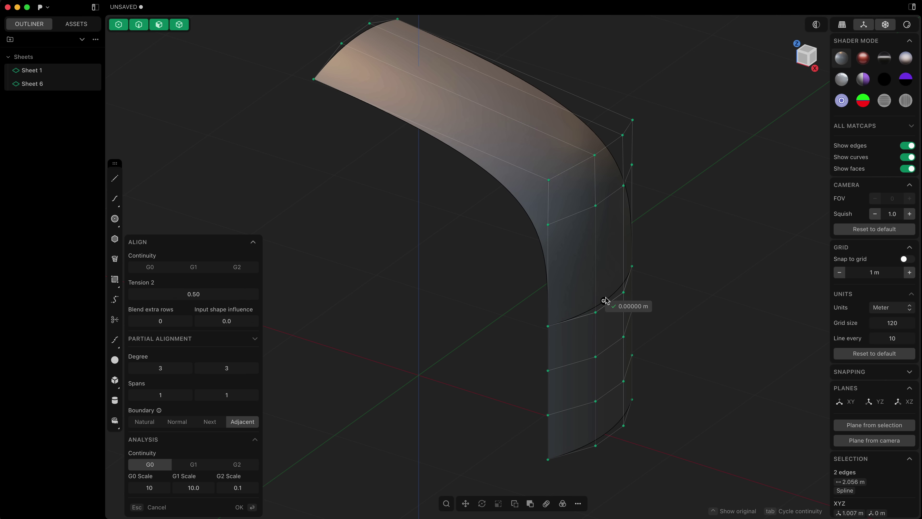
mouse_move(580, 262)
middle_mouse_down()
mouse_move(548, 275)
mouse_move(583, 277)
middle_mouse_up()
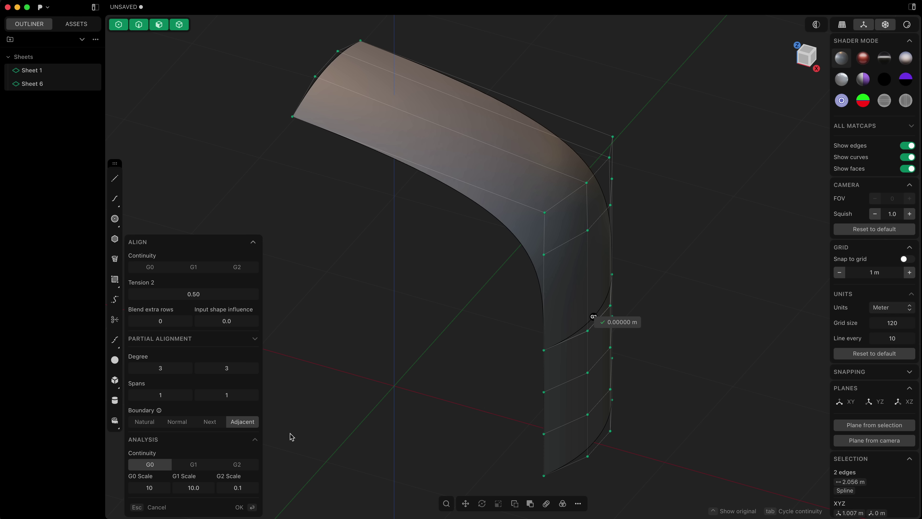
left_click(594, 317)
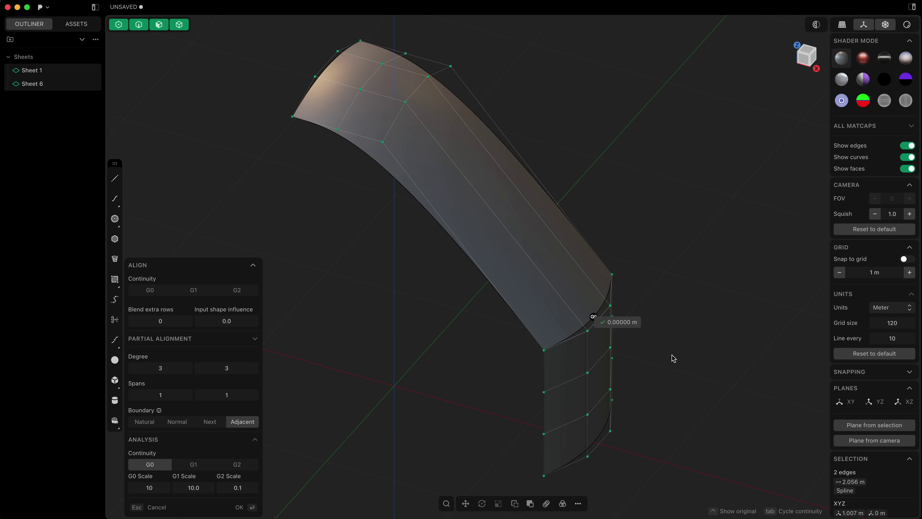
key("Return")
- Try joining the upper and vertical sheets into one along their coincident edges
middle_click_drag(641, 353, 613, 339)
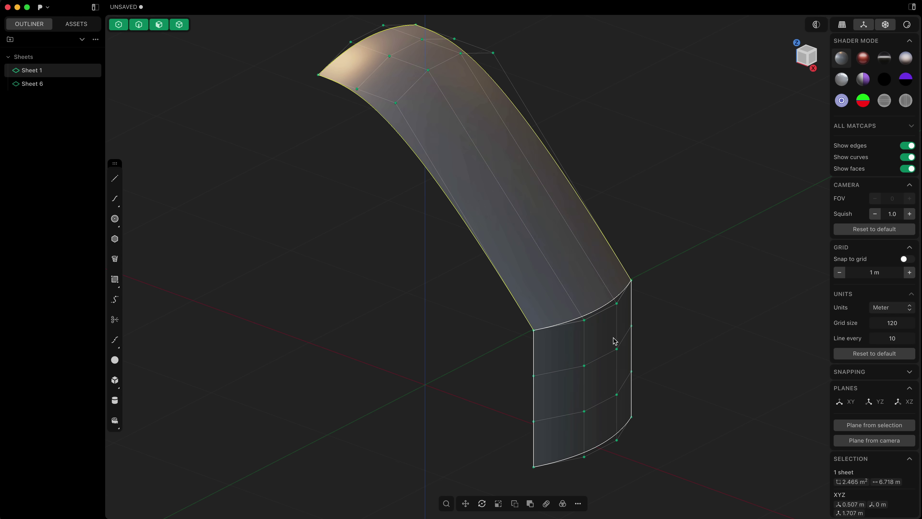
left_click(596, 324)
key("2")
left_click_drag(597, 319, 586, 304)
key("e")
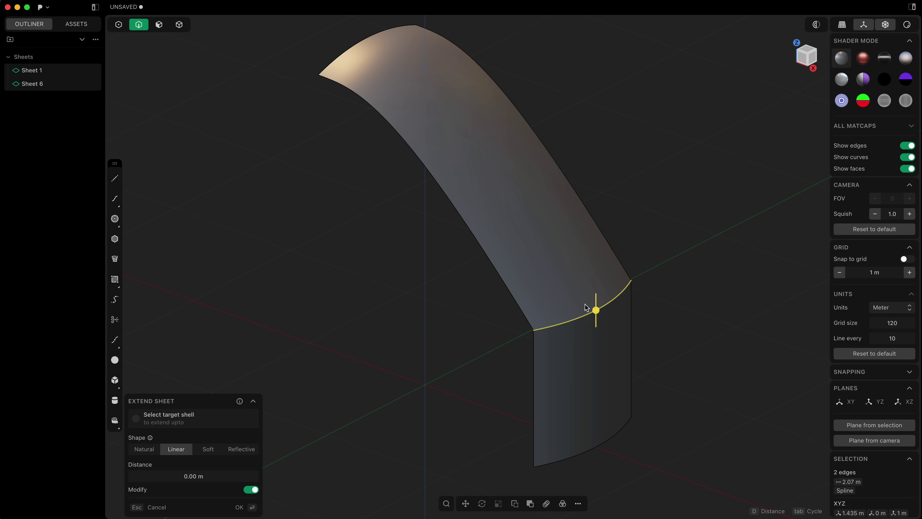
key("Return")
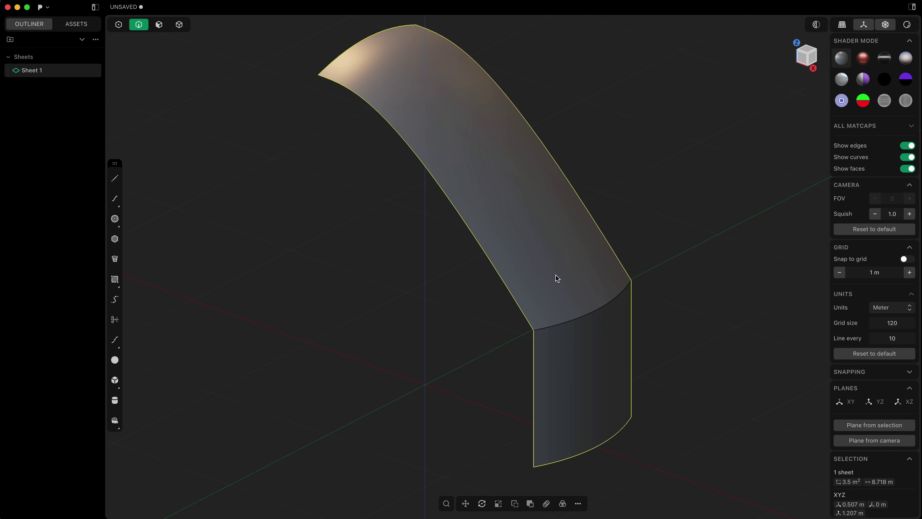
key("super+z")
key("Escape")
- Select the coincident edges where the upper and vertical sheets meet and measure their G0 continuity
left_click_drag(605, 322, 592, 306)
key("e")
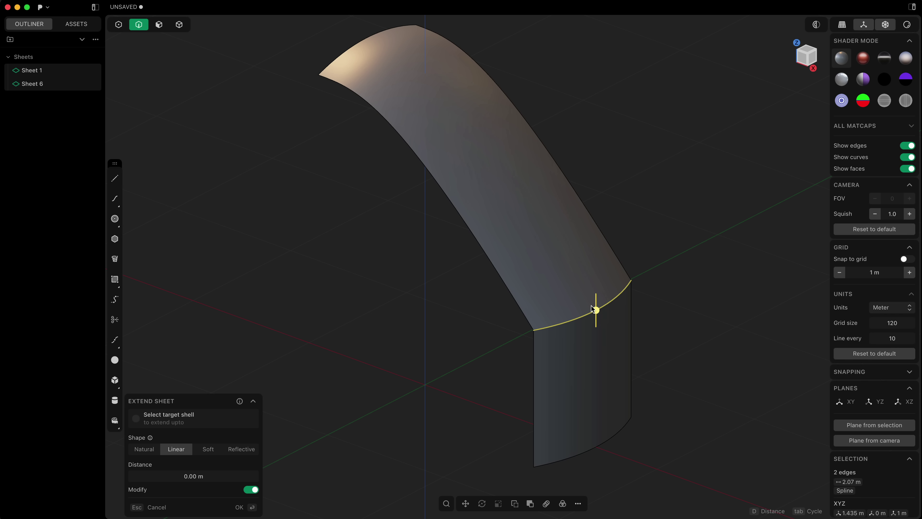
right_click(591, 306)
type("meas")
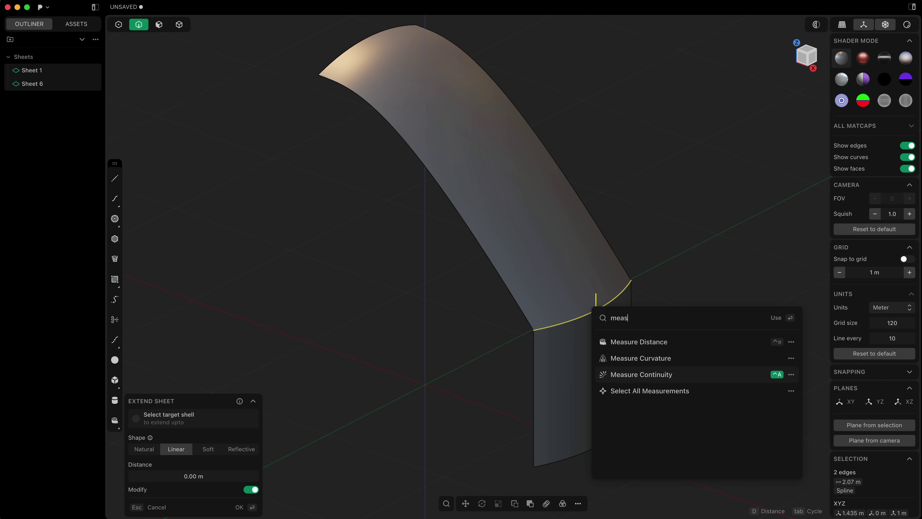
key("Return")
middle_click_drag(517, 320, 535, 319)
middle_click_drag(462, 346, 437, 360, "shift")
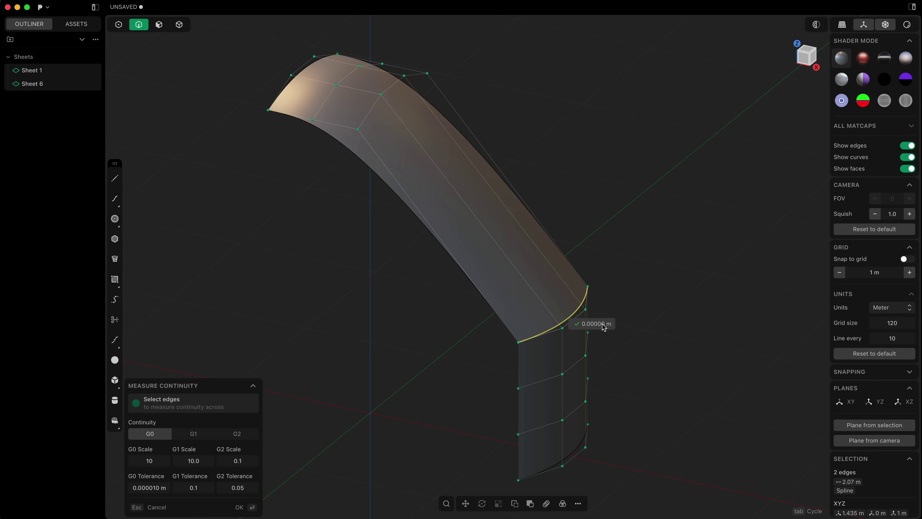
scroll(604, 328, "up", 2)
scroll(604, 330, "down", 1)
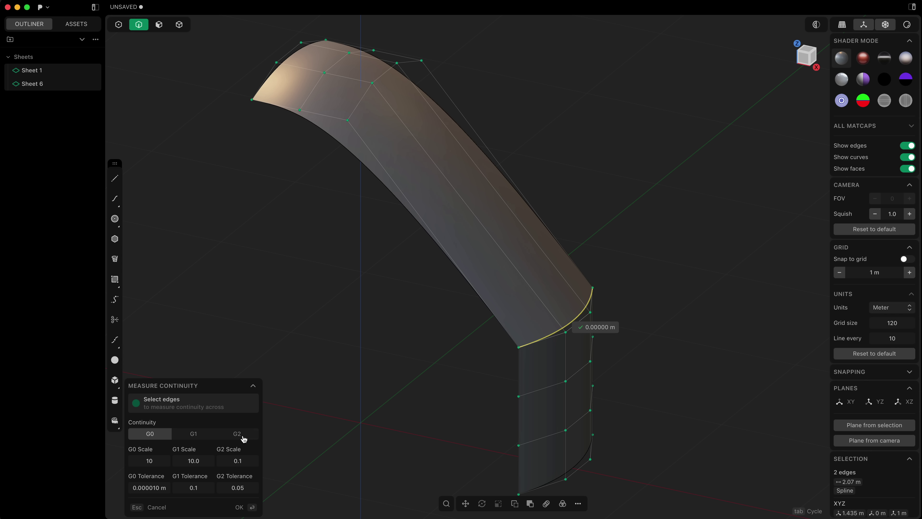
- Switch the continuity measurement at the shared edge to G1 and reduce its G1 scale to 0.9
left_click(202, 437)
scroll(409, 403, "down", 3)
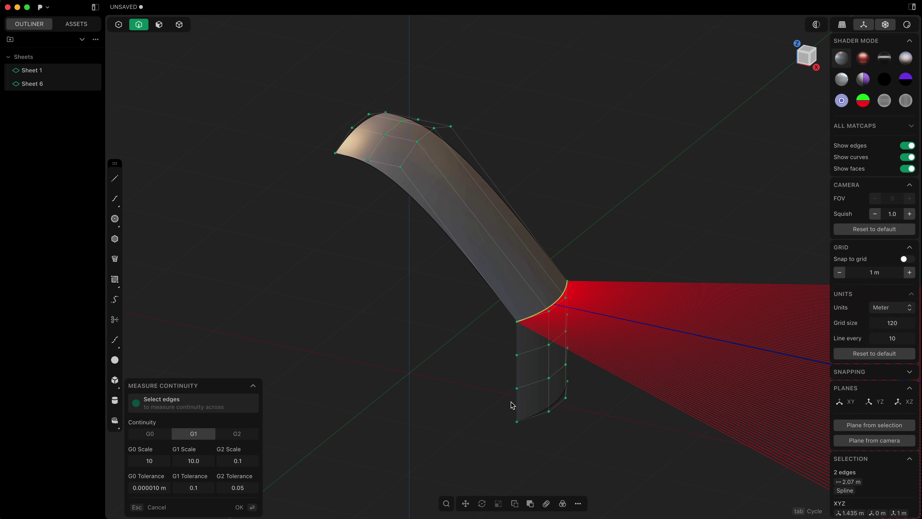
left_click_drag(199, 458, 133, 458)
scroll(418, 278, "up", 3)
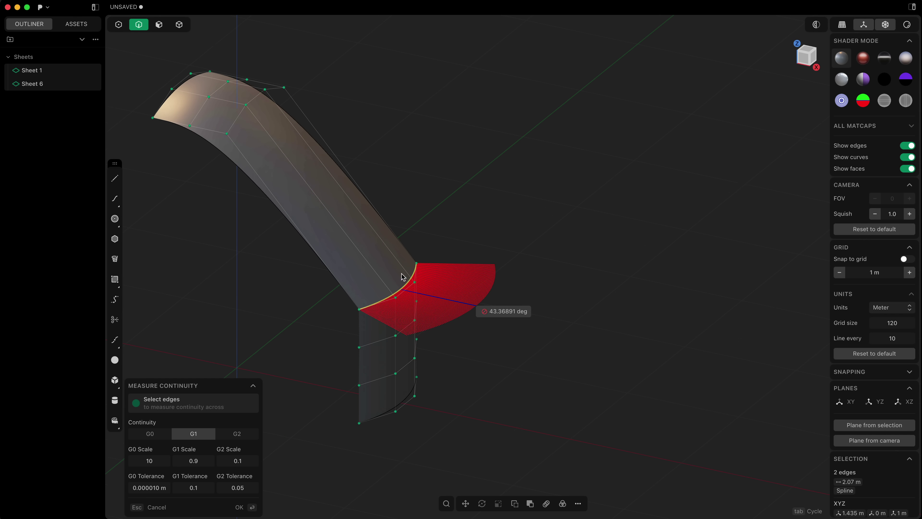
middle_click_drag(363, 277, 408, 291, "shift")
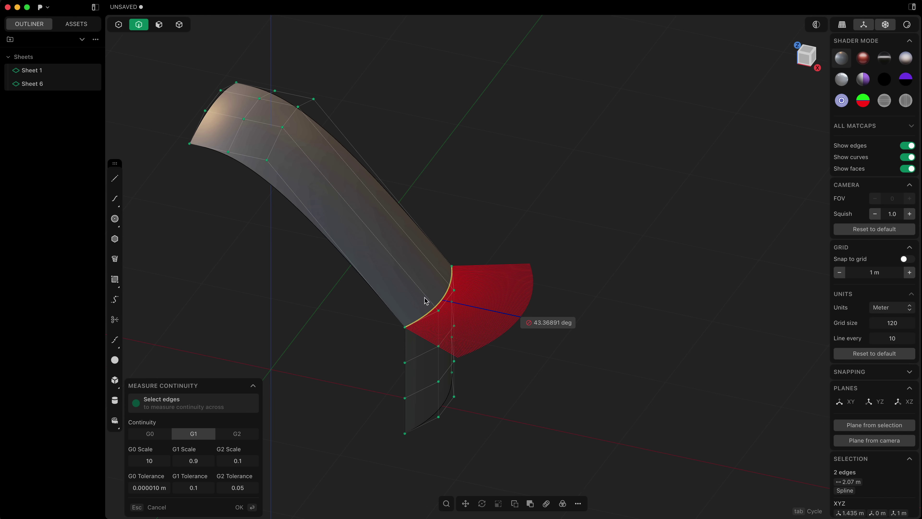
scroll(415, 301, "up", 3)
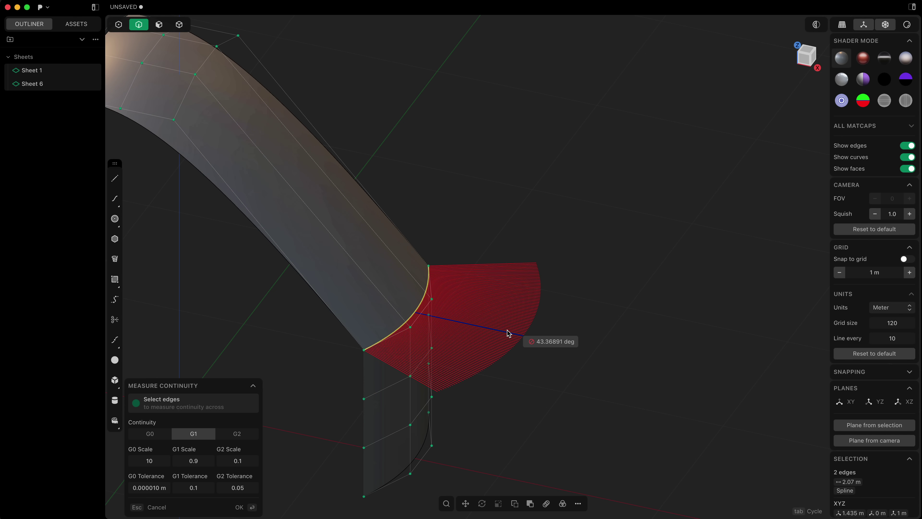
middle_click_drag(492, 335, 568, 349, "shift")
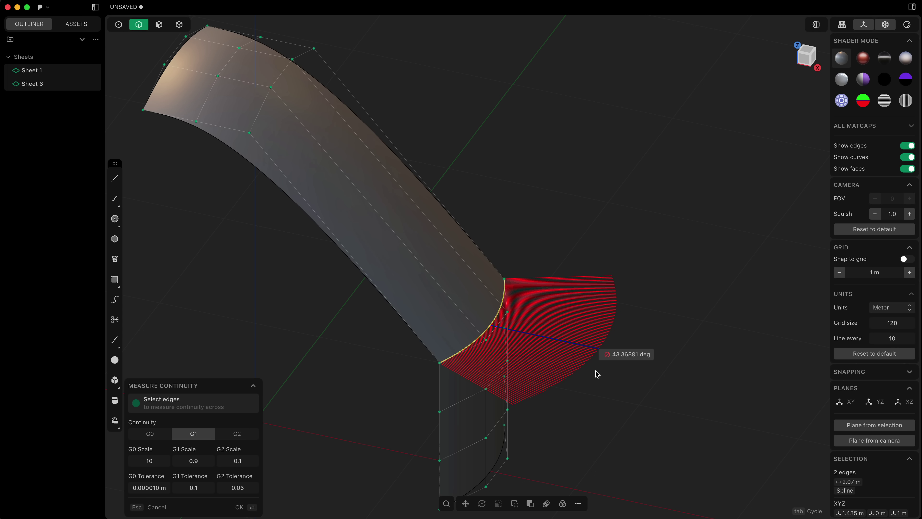
- Replace the continuity check with a curvature measurement of the shared edges at a scale of 0.24
key("shift+e")
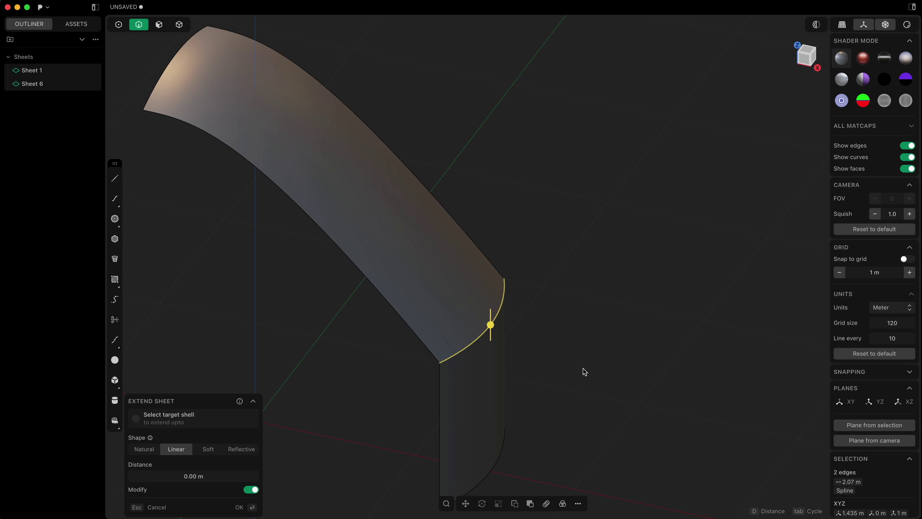
type("fmeas")
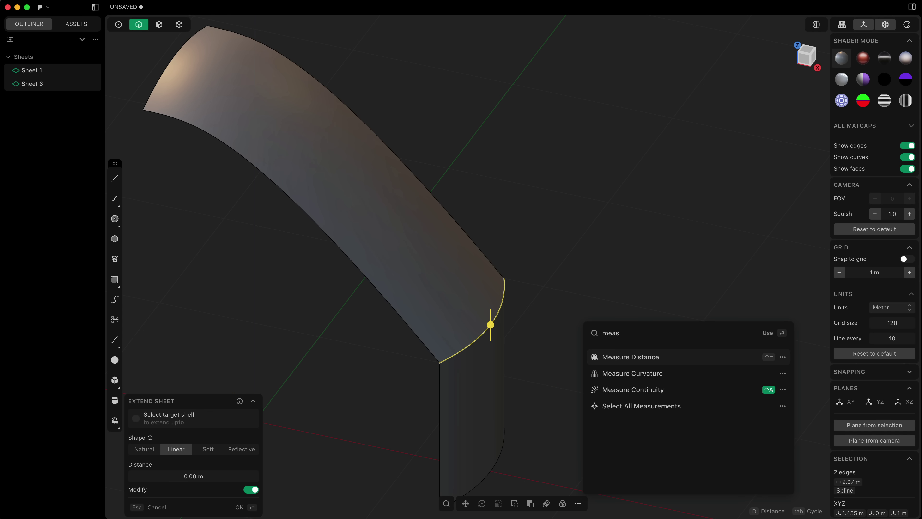
key("Return")
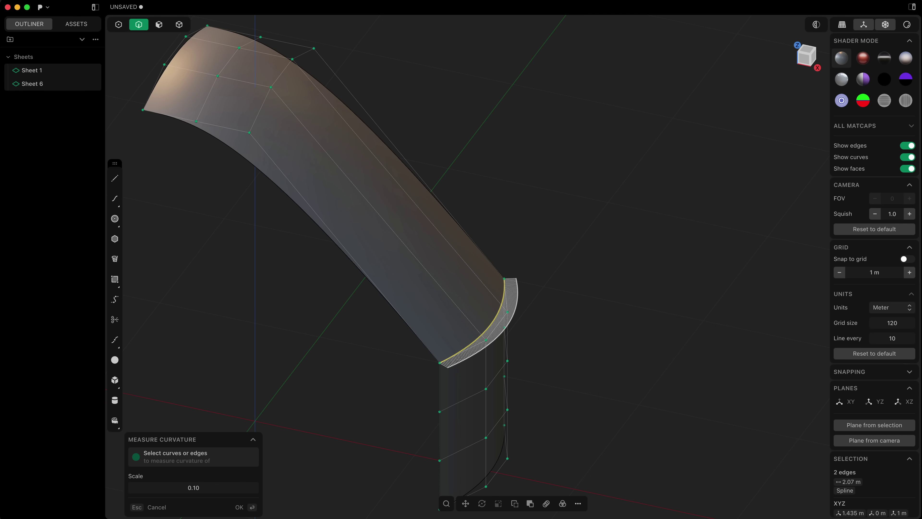
scroll(511, 365, "up", 5)
right_click_drag(492, 348, 554, 323)
scroll(528, 351, "down", 4)
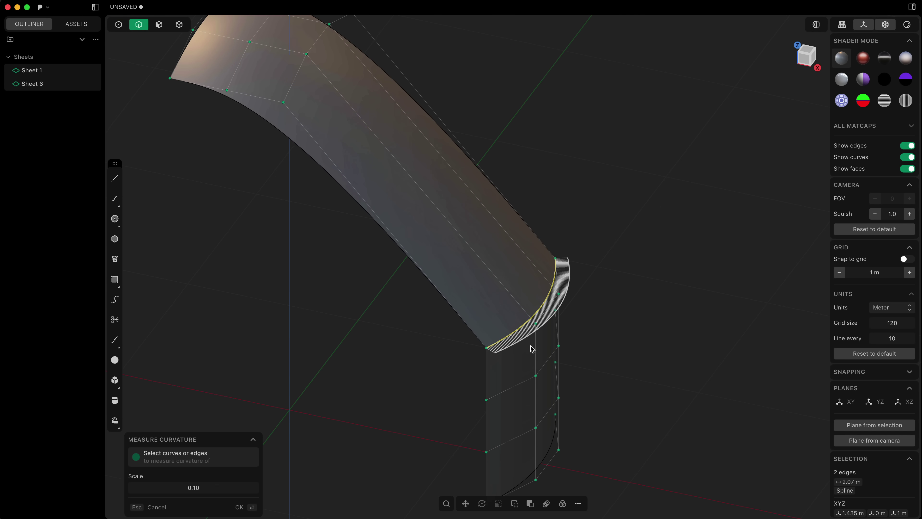
left_click_drag(184, 488, 202, 488)
- Add the vertical sheet's bottom and side edges and the upper sheet's long edge to the curvature measurement, adjust its scale, and close it
left_click(531, 473)
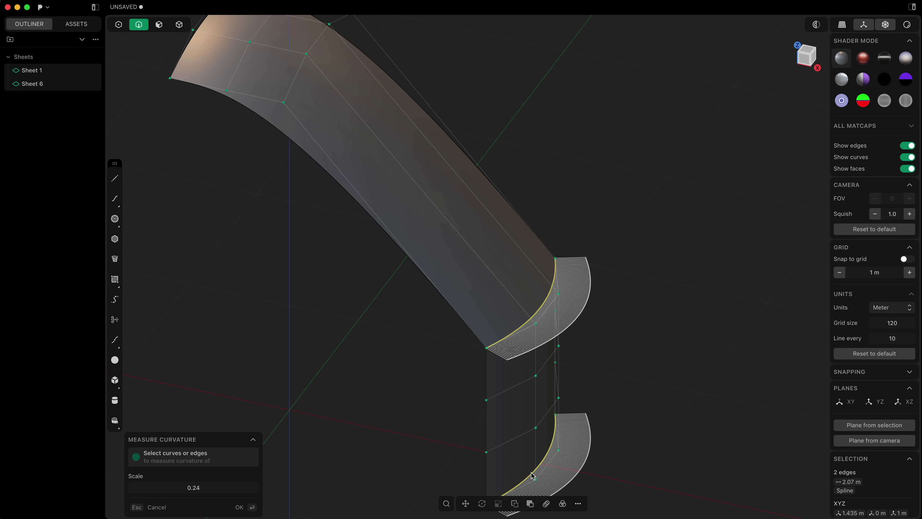
left_click(294, 147)
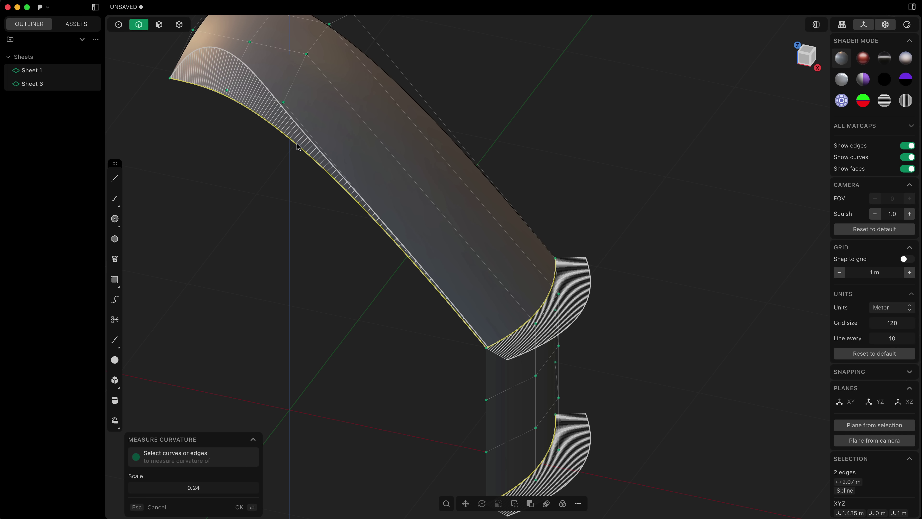
left_click(487, 415)
middle_click_drag(459, 373, 464, 414)
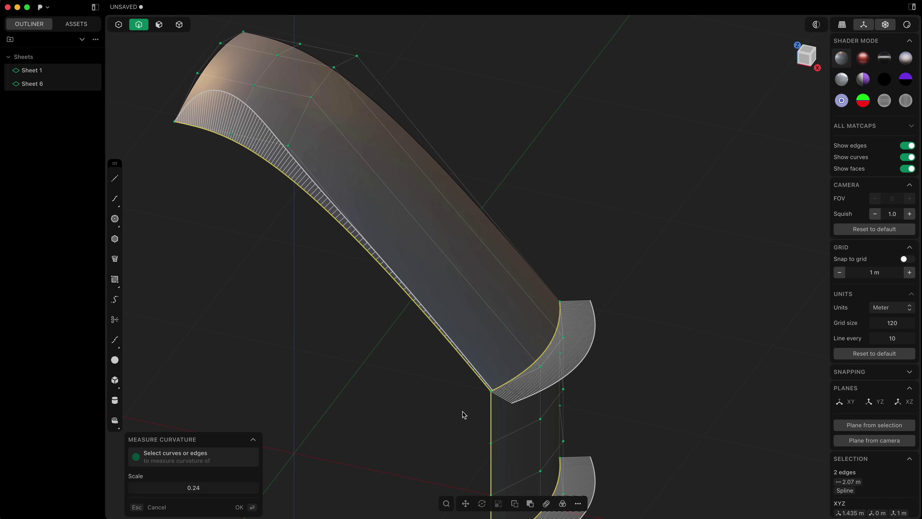
left_click_drag(206, 488, 229, 488)
key("e")
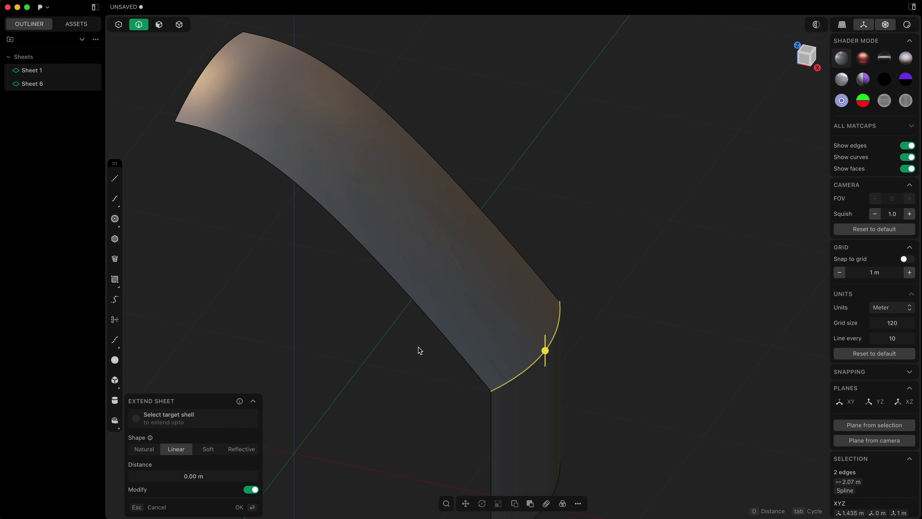
- Draw an arched three-point spline curve beside the sheets in the top view
key("KP_7")
key("Escape")
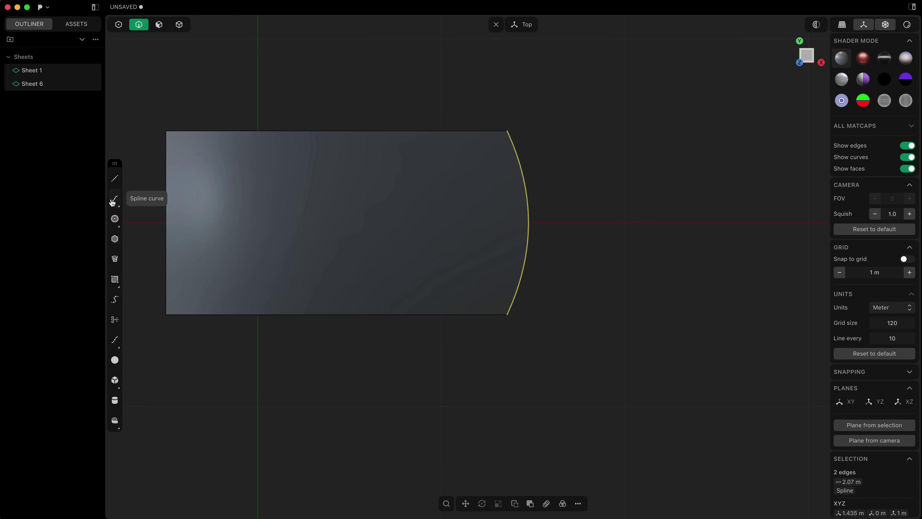
left_click(115, 198)
left_click(352, 379)
left_click(497, 332)
left_click(674, 400)
right_click(674, 401)
- Measure the curvature of the new spline curve, inspect its comb from several angles, and close the measurement
type("f")
type("meas")
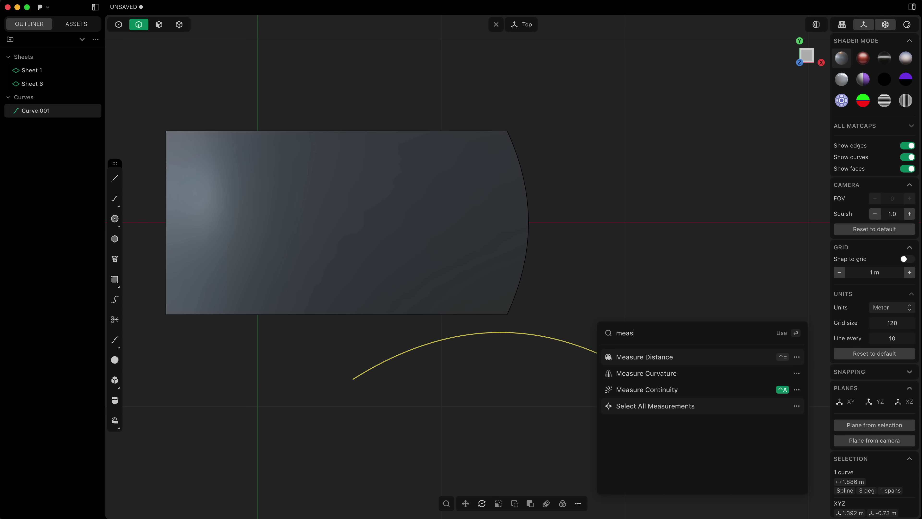
key("Down")
key("Return")
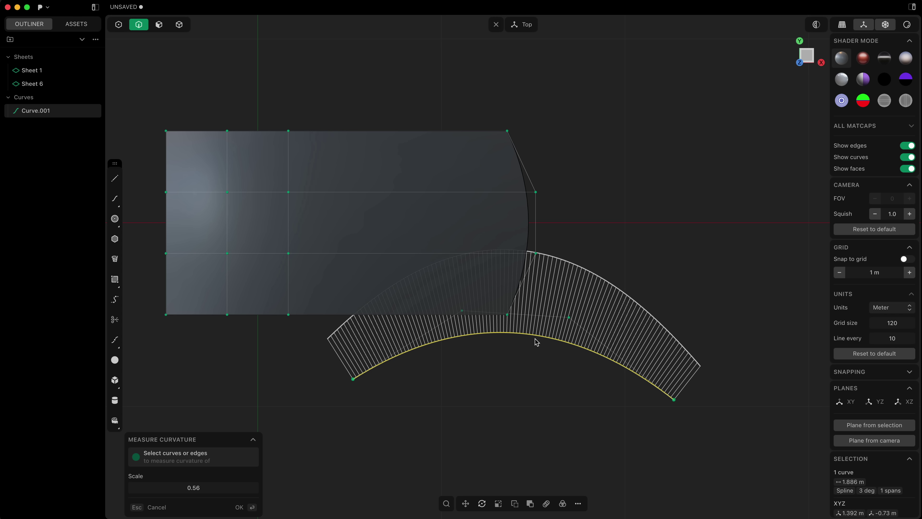
middle_click_drag(477, 376, 467, 345)
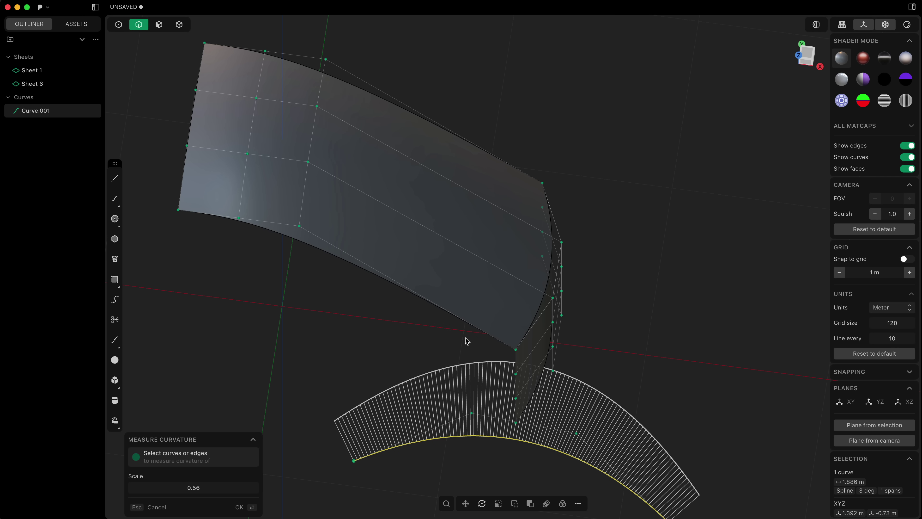
middle_click_drag(465, 338, 464, 332)
scroll(490, 383, "down", 5)
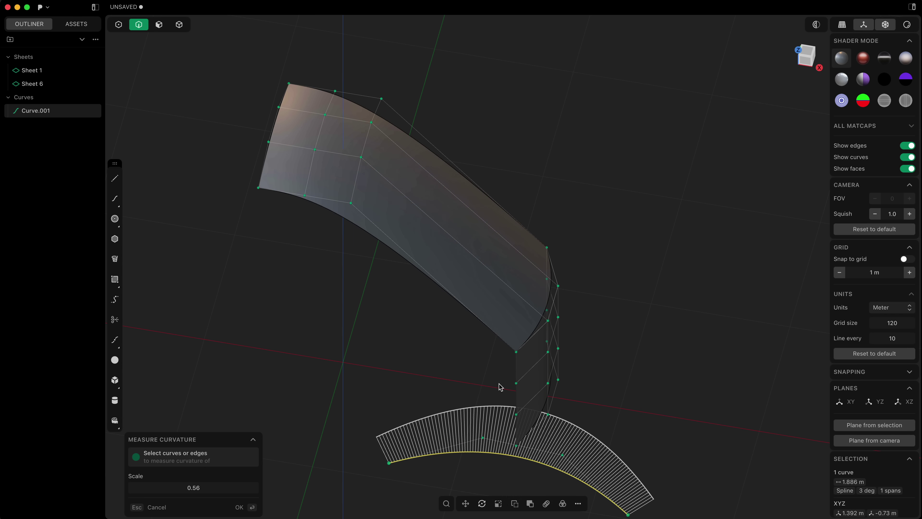
mouse_move(511, 388)
middle_mouse_down()
mouse_move(494, 388)
mouse_move(503, 387)
middle_mouse_up()
scroll(504, 390, "down", 3)
key("Escape")
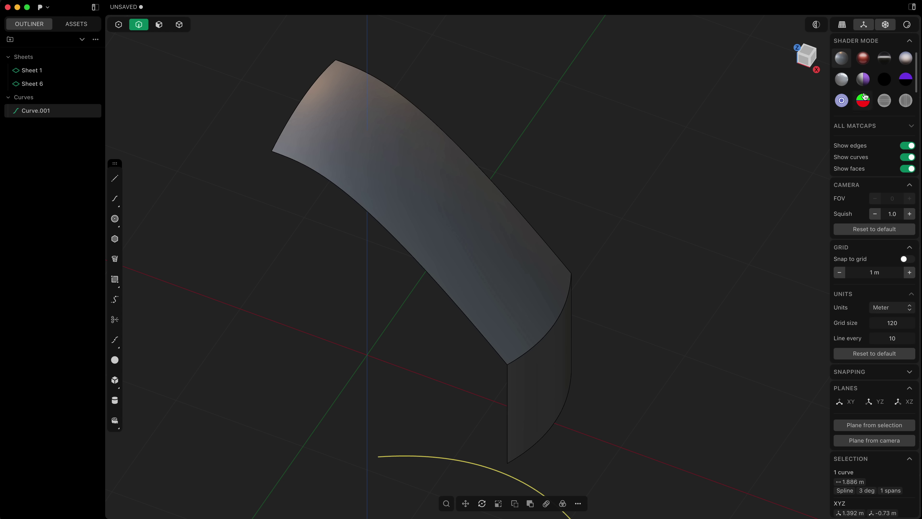
- Apply the blue shader with the red centre to the sheets and inspect both surfaces from several angles
scroll(865, 98, "down", 1)
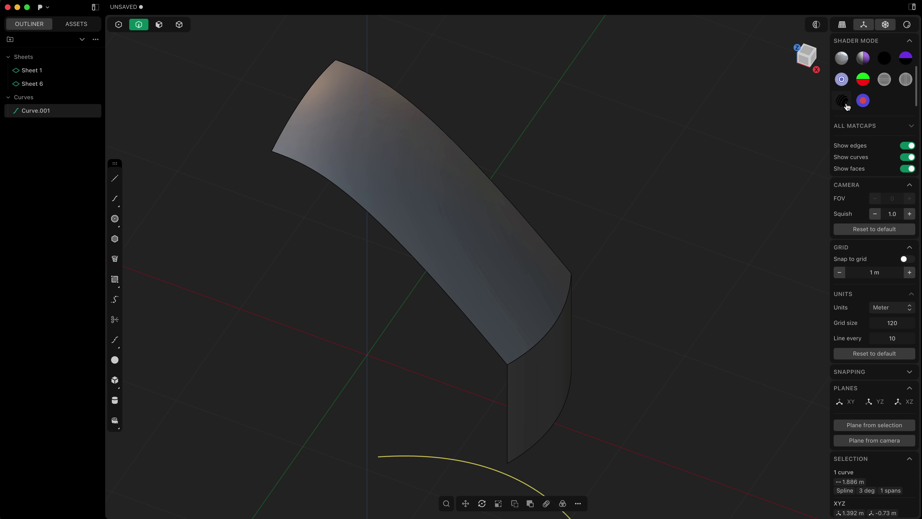
left_click(864, 101)
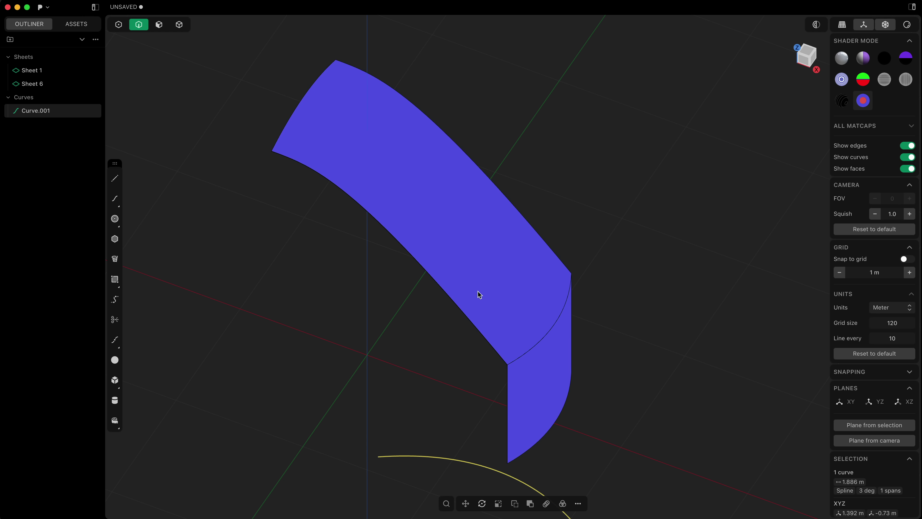
middle_click_drag(391, 324, 427, 301)
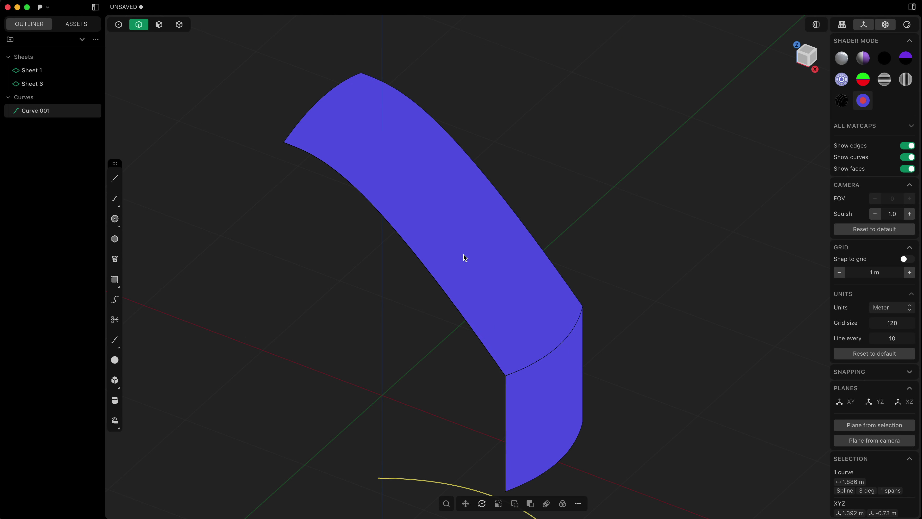
middle_click_drag(463, 258, 493, 258)
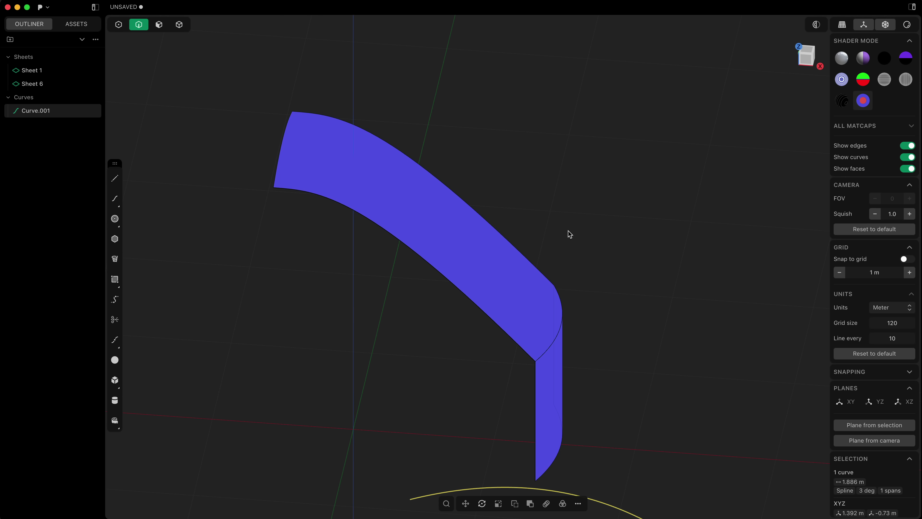
middle_click_drag(341, 350, 415, 310)
middle_click_drag(473, 275, 391, 324)
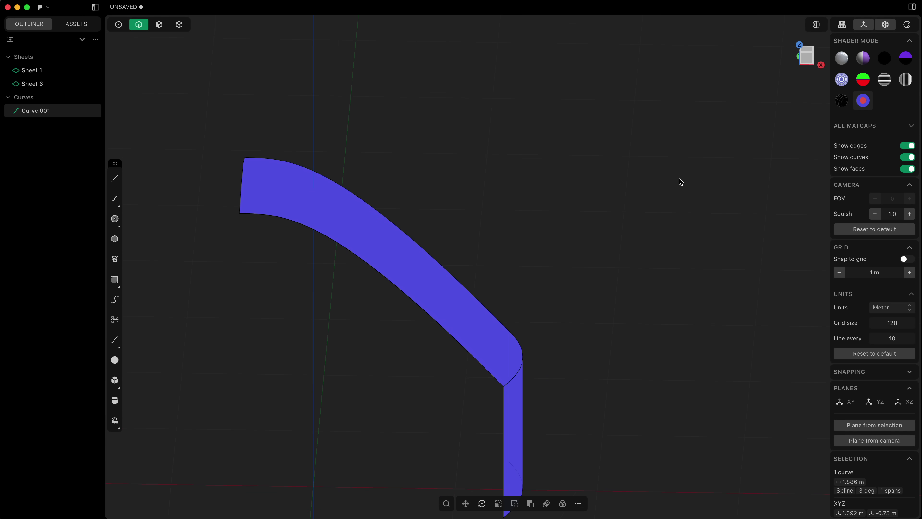
middle_click_drag(679, 182, 644, 209)
- Display the sheets with the contour-line shader along X at a spacing of 0.05 m
left_click(847, 104)
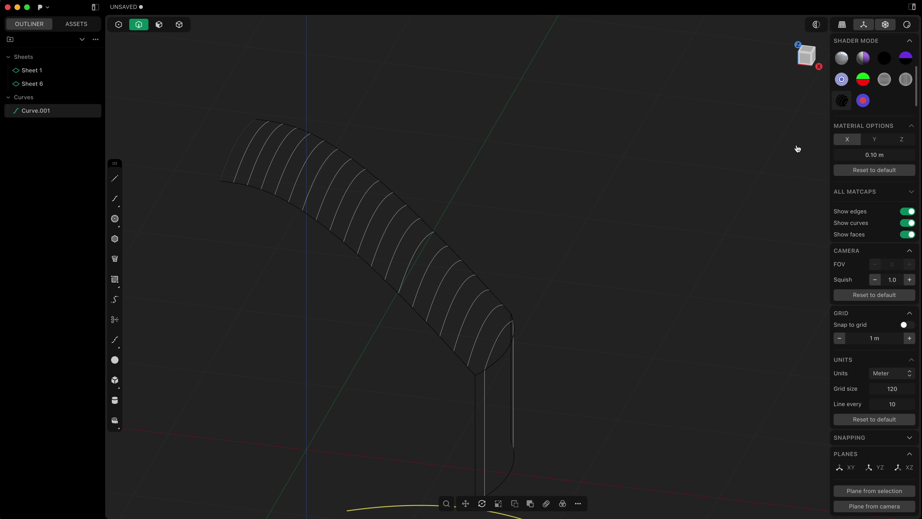
middle_click_drag(503, 354, 481, 354)
middle_click_drag(615, 264, 613, 272)
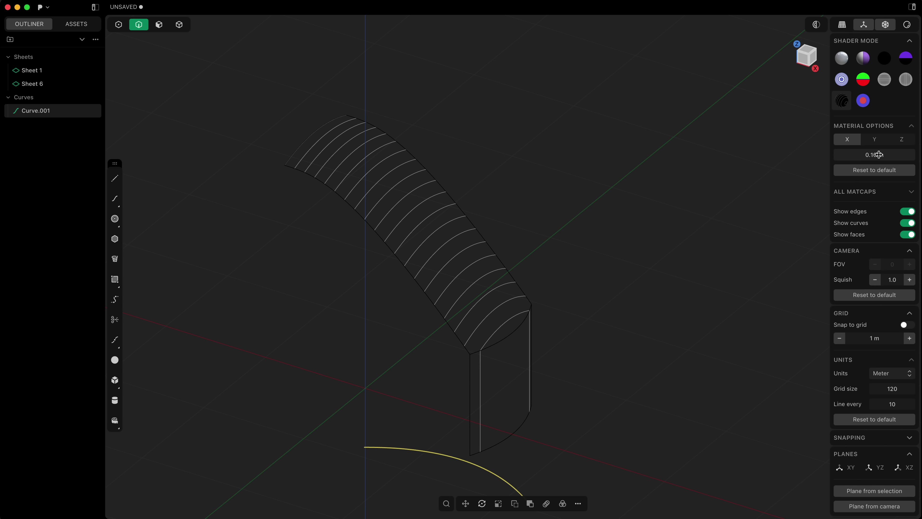
left_click_drag(879, 155, 863, 154)
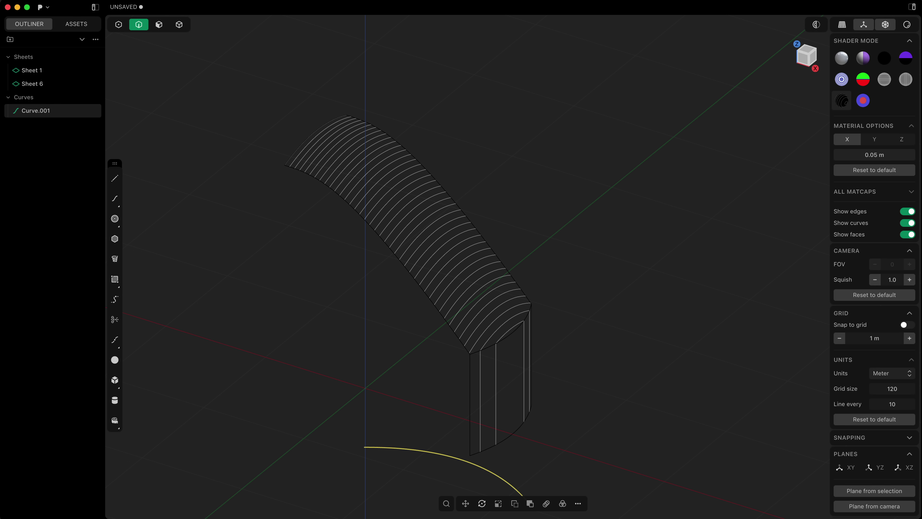
- Try combined X, Y and Z contour directions, leave only Z enabled, and adjust the contour spacing
left_click(879, 145)
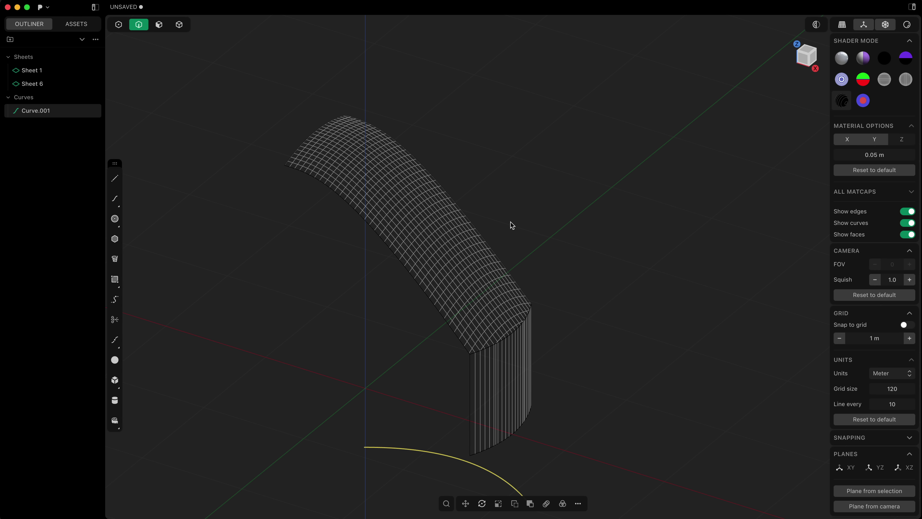
left_click(898, 141)
left_click(900, 143)
left_click(877, 143)
left_click(853, 143)
left_click(900, 143)
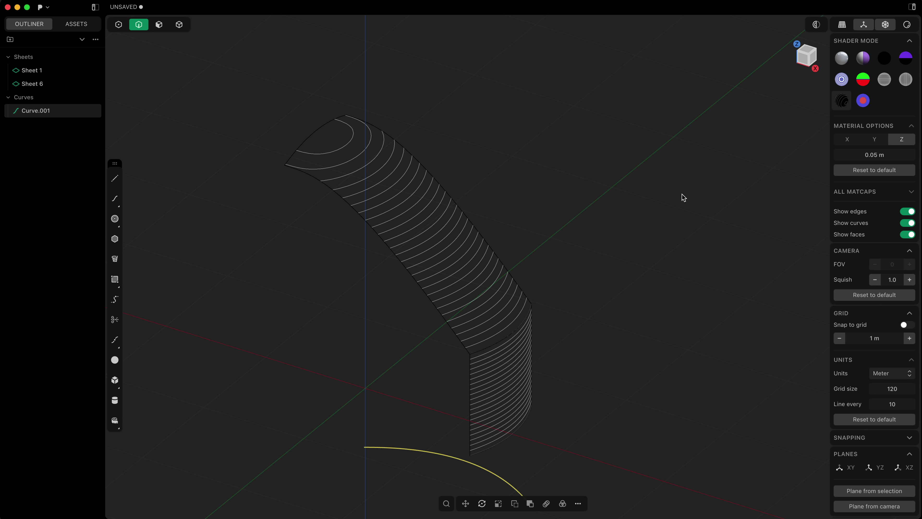
mouse_move(898, 157)
left_mouse_down()
mouse_move(880, 156)
mouse_move(889, 160)
left_mouse_up()
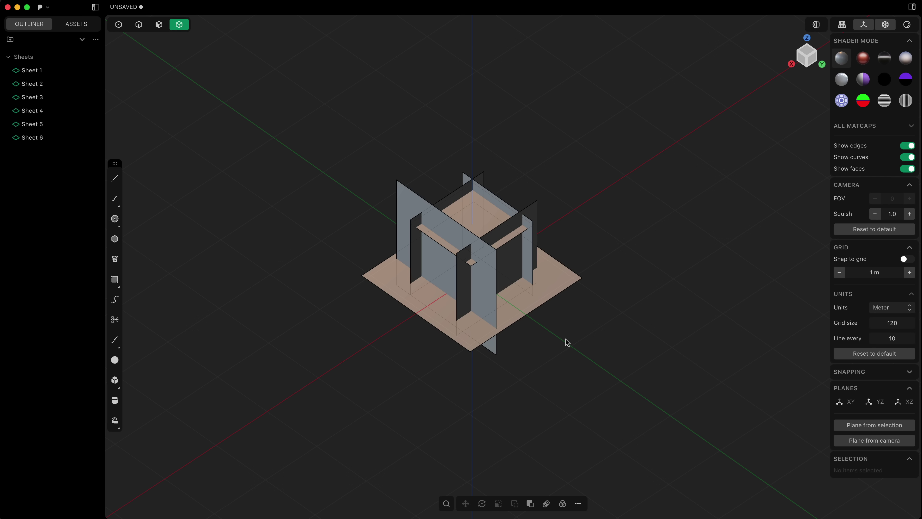
- Examine the arrangement of the six intersecting sheets from several angles
middle_click_drag(528, 346, 432, 317)
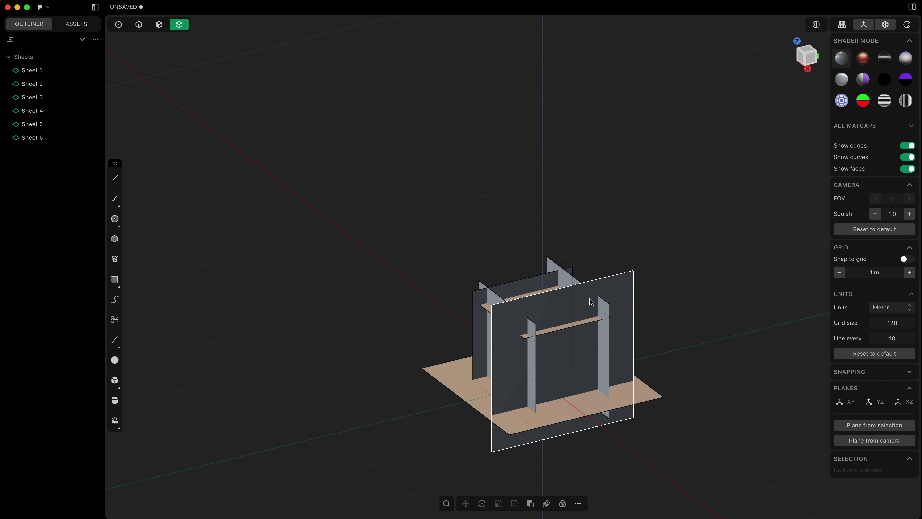
left_click(590, 302)
middle_click_drag(590, 302, 622, 314)
left_click(498, 287)
left_click(469, 273)
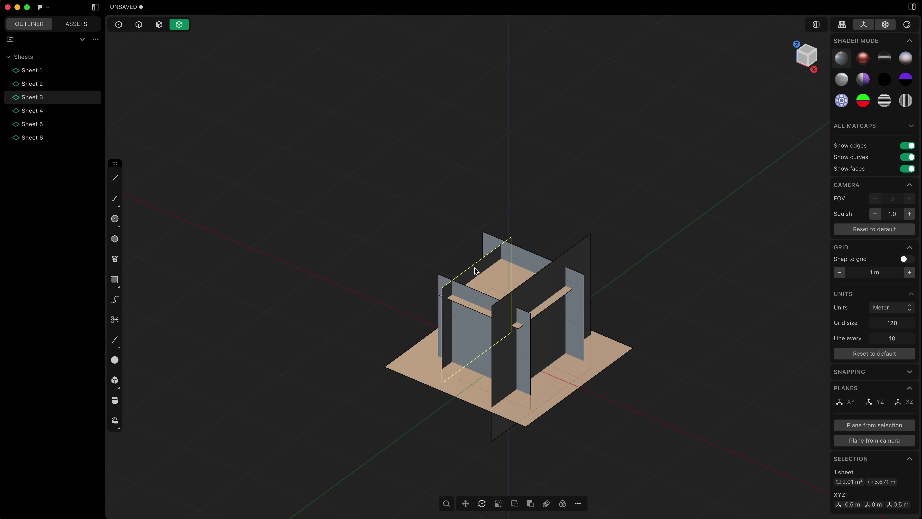
middle_click_drag(470, 276, 396, 270)
left_click(370, 375)
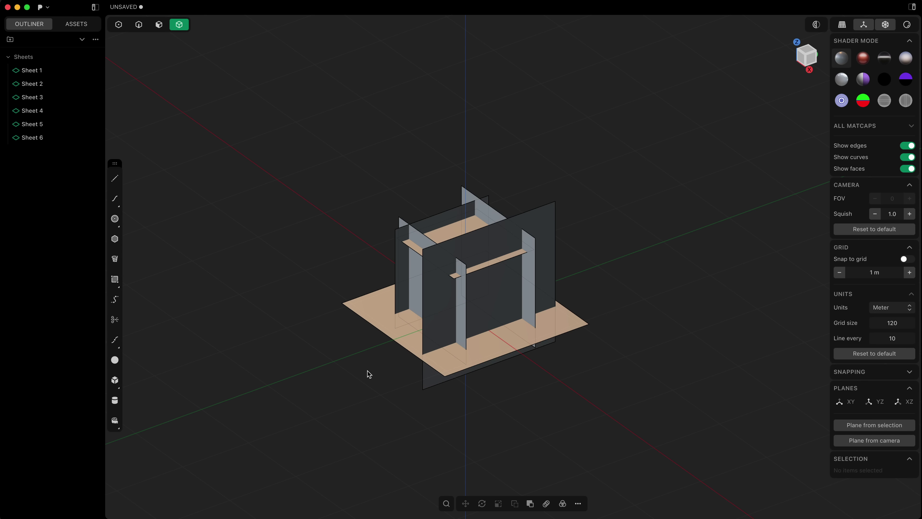
- Combine all six intersecting sheets into a closed solid with a Boolean Region operation
middle_click_drag(369, 372, 451, 371)
key("super+a")
key("q")
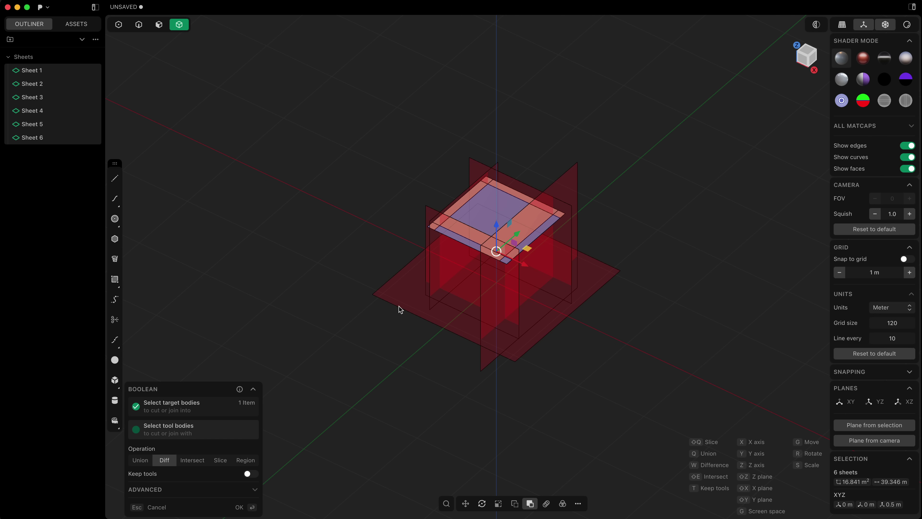
left_click(245, 460)
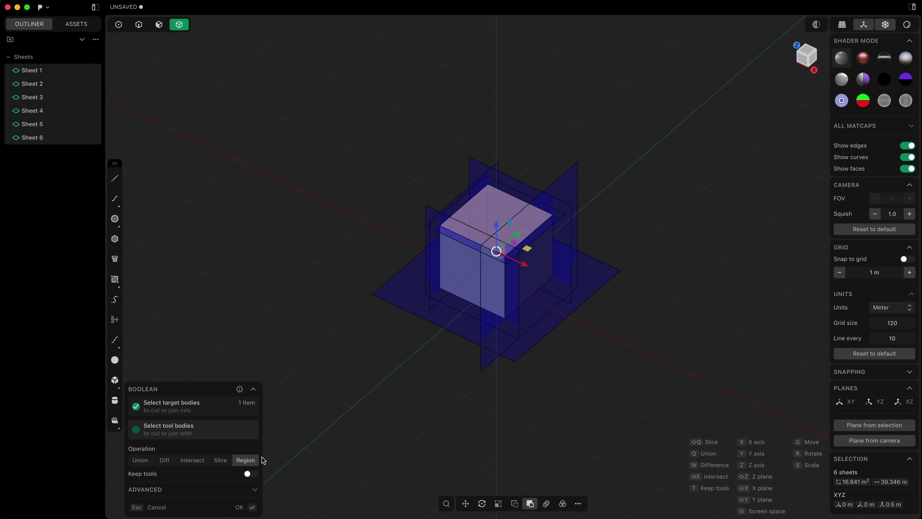
middle_click_drag(373, 382, 376, 359)
middle_click_drag(530, 283, 670, 294)
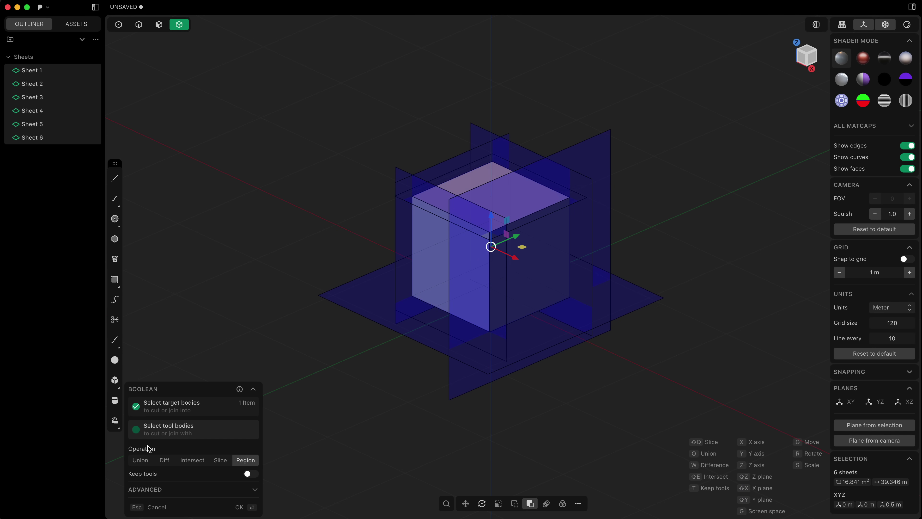
key("Return")
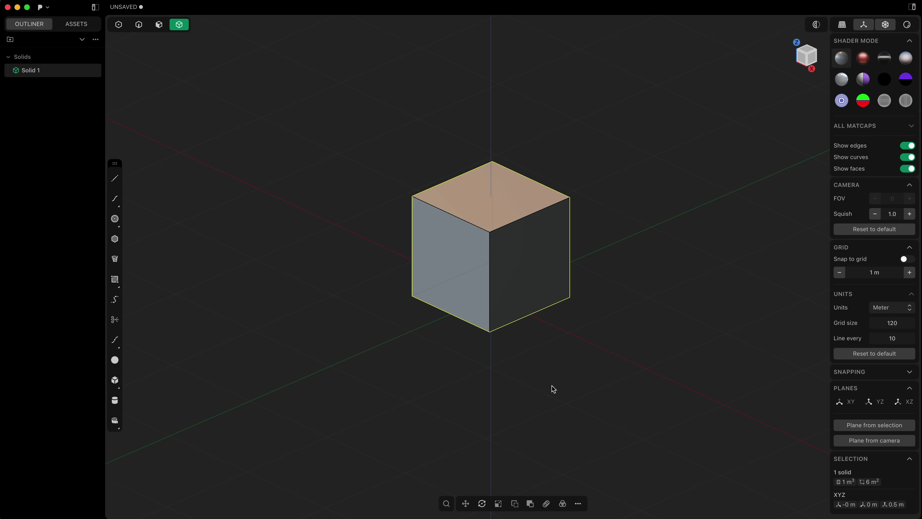
- Undo the Region Boolean, isolate Sheet 1, Sheet 2 and Sheet 6, and switch to whole-body selection
key("super+z")
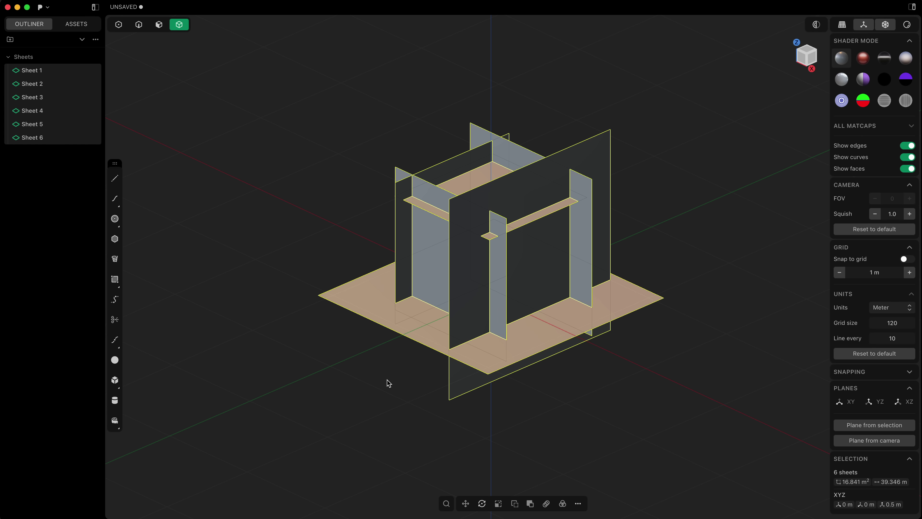
key("super+shift+z")
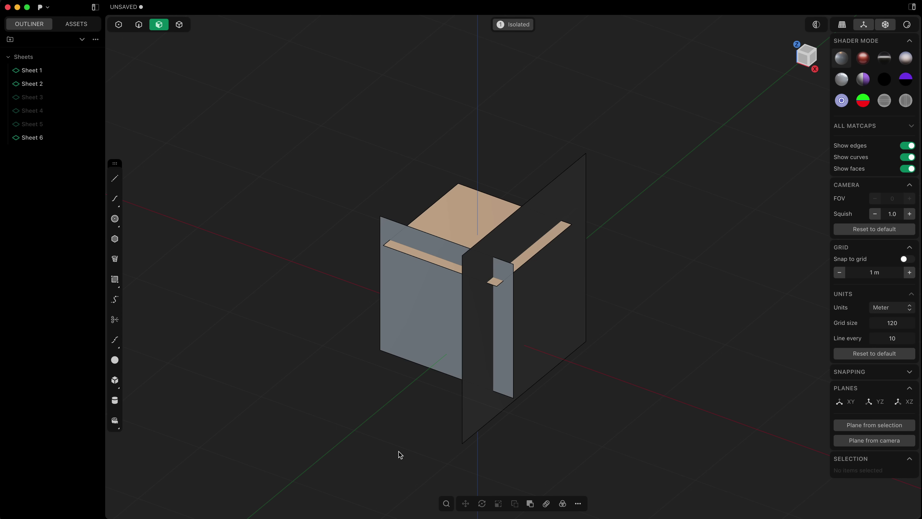
mouse_move(360, 333)
middle_mouse_down()
mouse_move(410, 351)
mouse_move(479, 325)
mouse_move(371, 339)
middle_mouse_up()
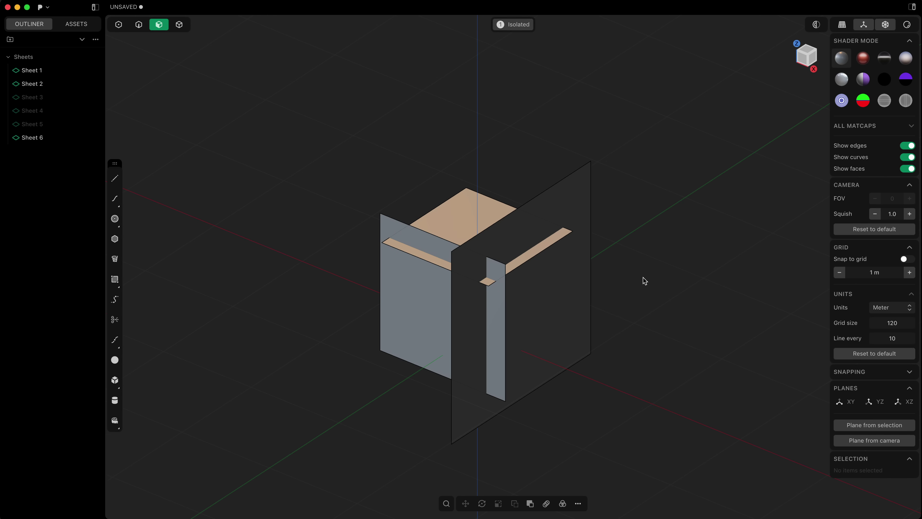
middle_click_drag(370, 331, 358, 273)
key("4")
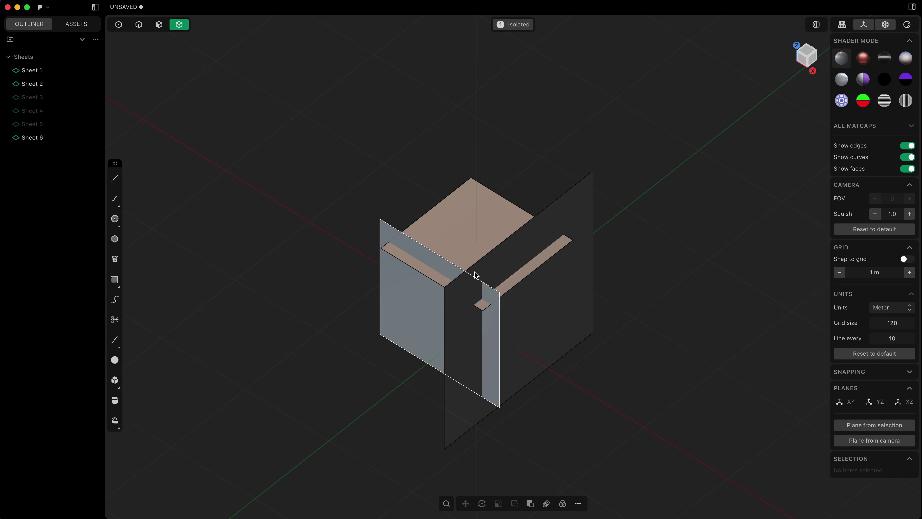
middle_click_drag(561, 340, 609, 344)
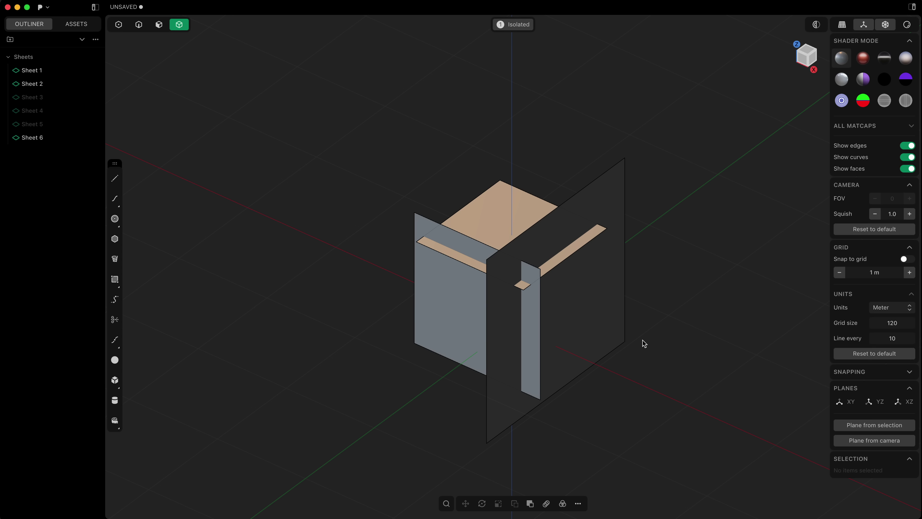
- Imprint the three isolated sheets onto each other with Imprint tools on and Edge completion for both target and tools
key("super+a")
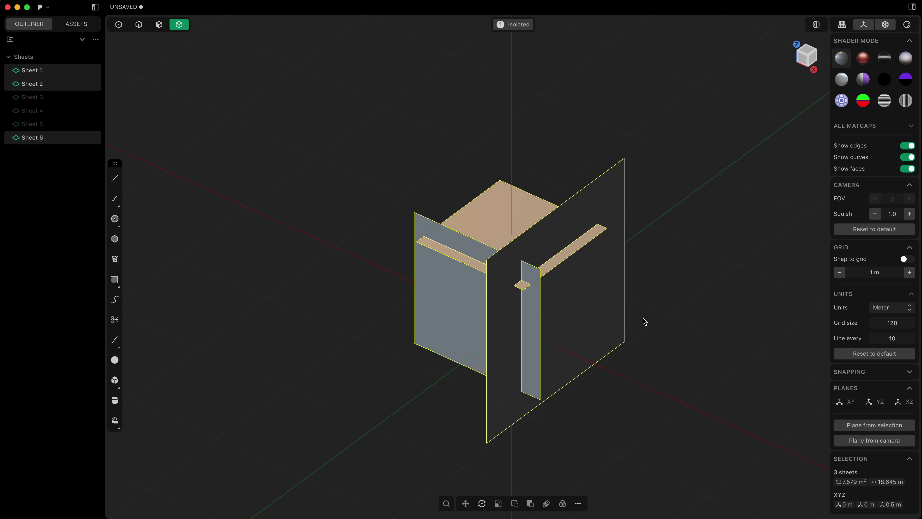
type("fimp")
key("Return")
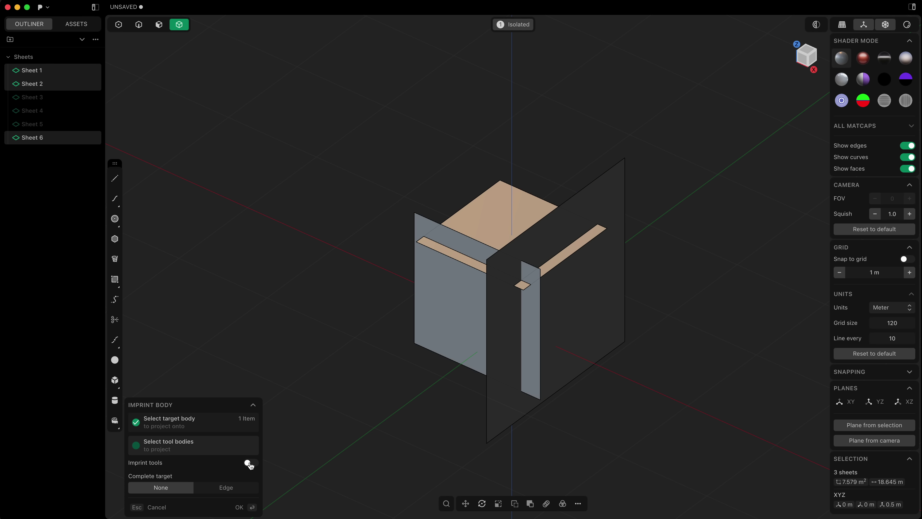
left_click(249, 463)
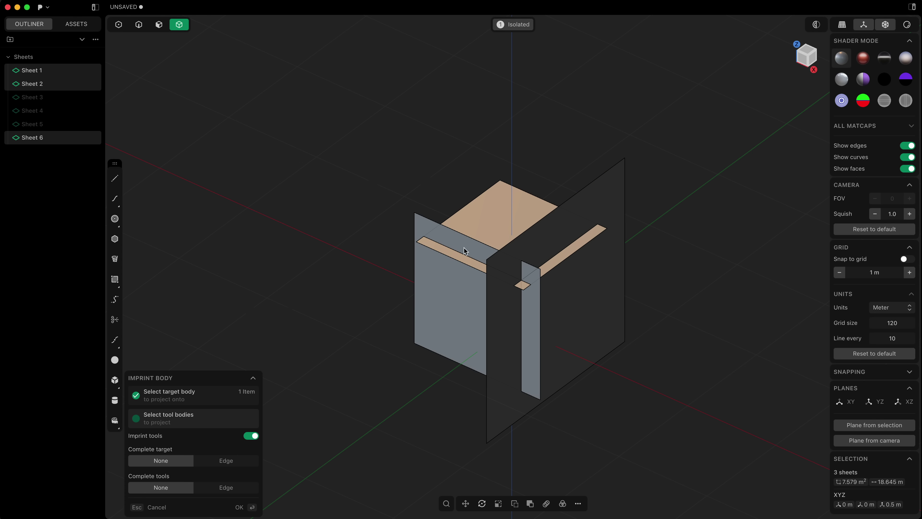
middle_click_drag(474, 250, 491, 409)
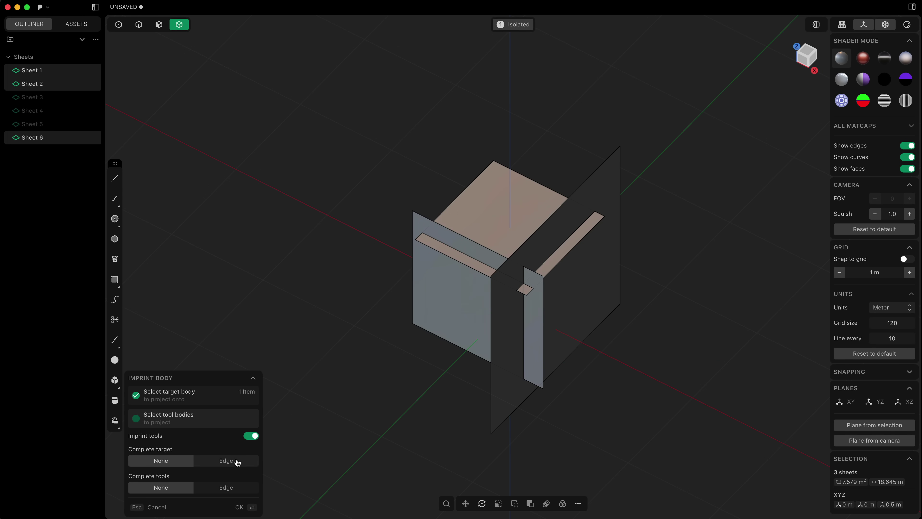
left_click(217, 460)
left_click(226, 487)
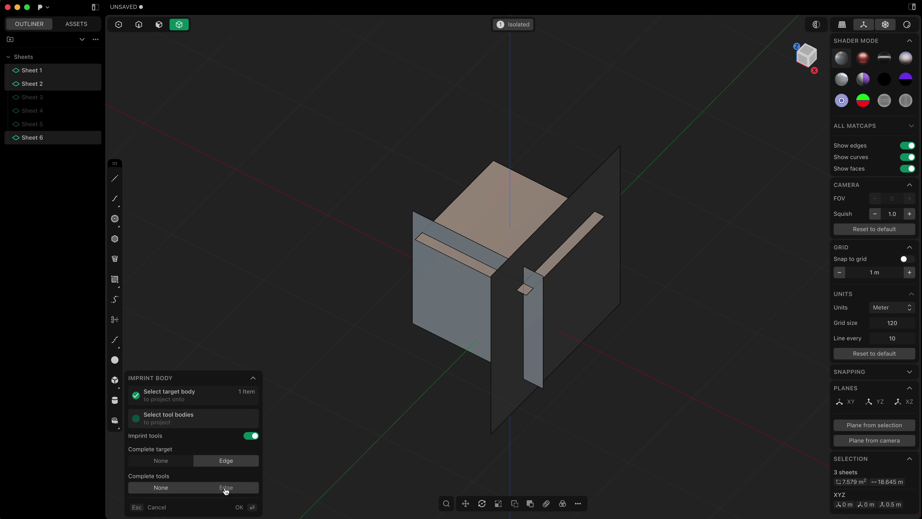
middle_click_drag(435, 381, 534, 199)
middle_click_drag(495, 263, 477, 268)
key("Return")
- Keep the large top face and the two large side faces, and delete all other imprinted faces
key("3")
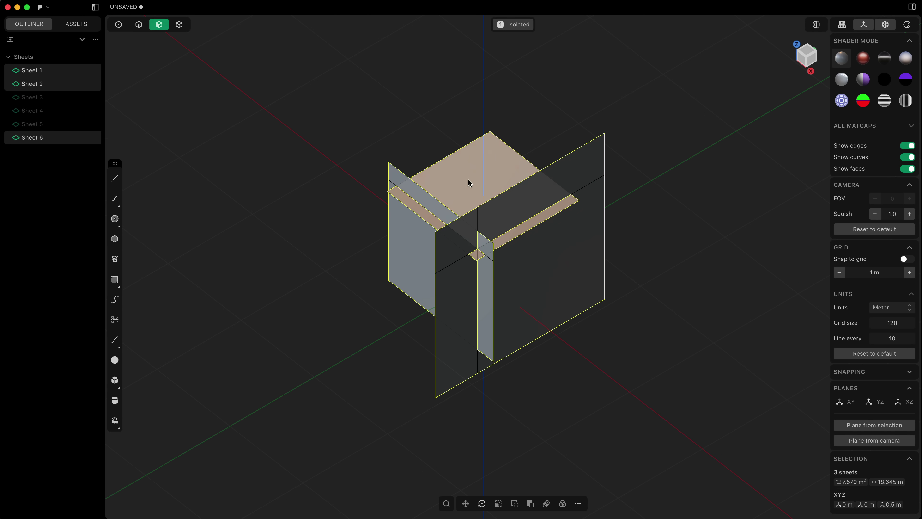
left_click(469, 180)
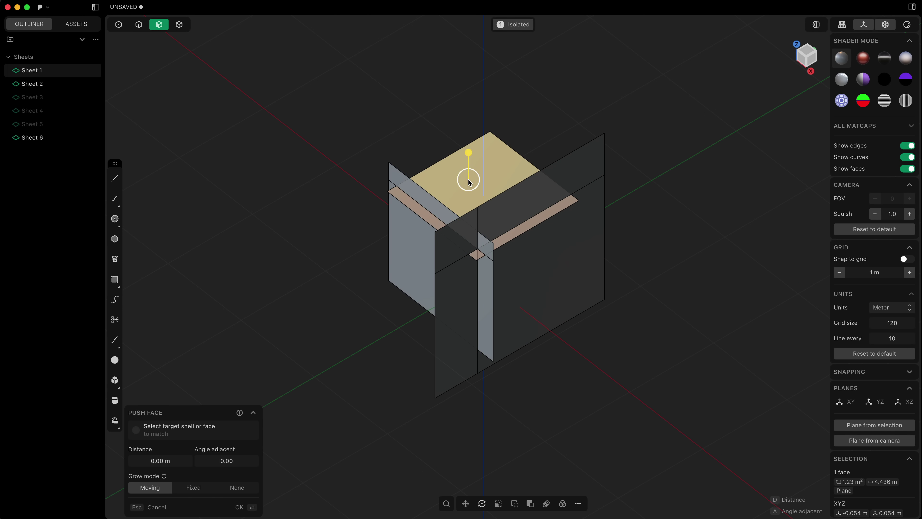
left_click(418, 240)
middle_click_drag(527, 285, 496, 280)
left_click(495, 280)
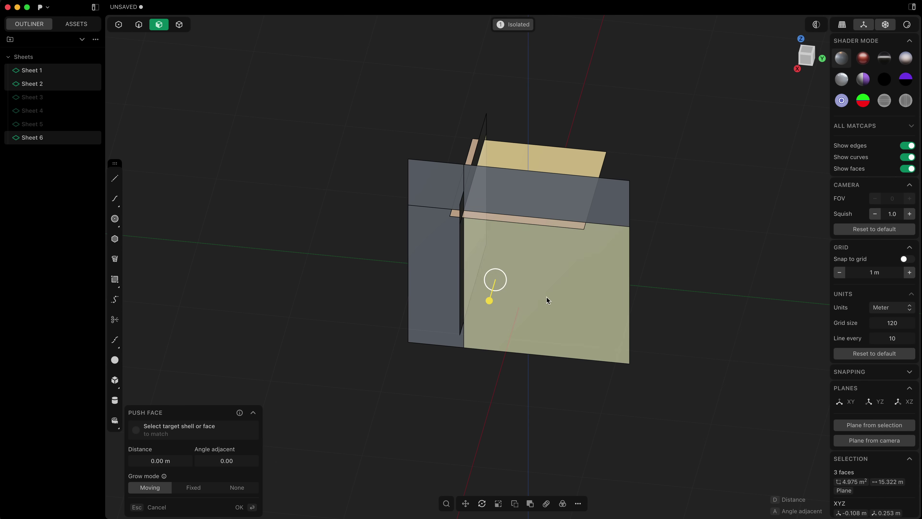
middle_click_drag(548, 297, 497, 292)
middle_click_drag(508, 323, 364, 326, "shift")
key("ctrl+i")
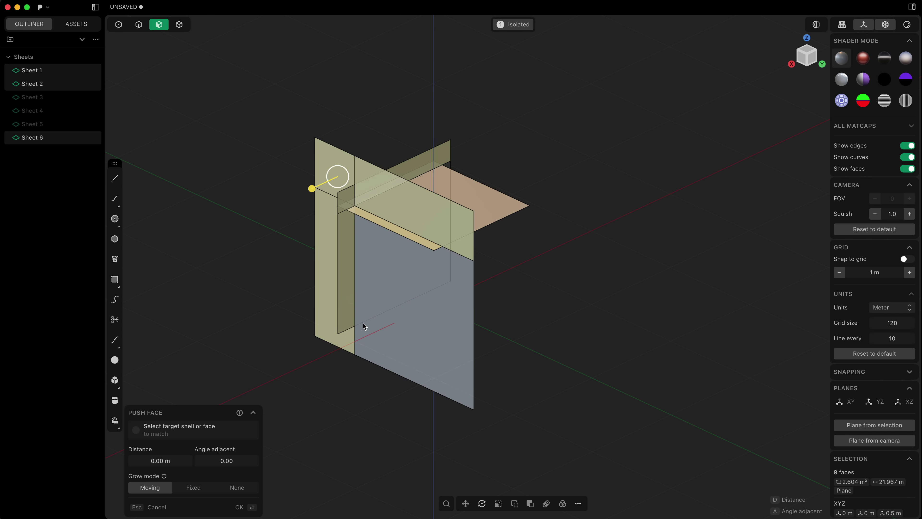
key("Delete")
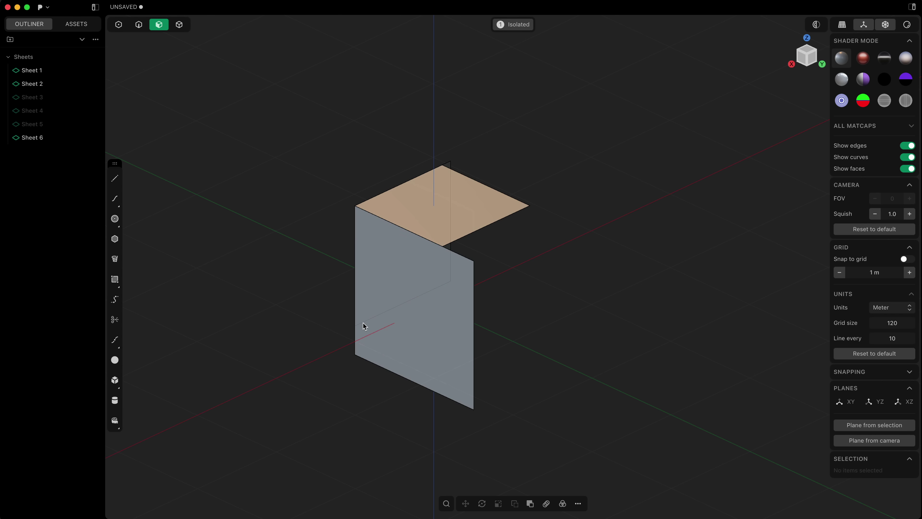
- Join the three trimmed sheets into a single sheet
middle_click_drag(237, 331, 502, 399)
key("super+a")
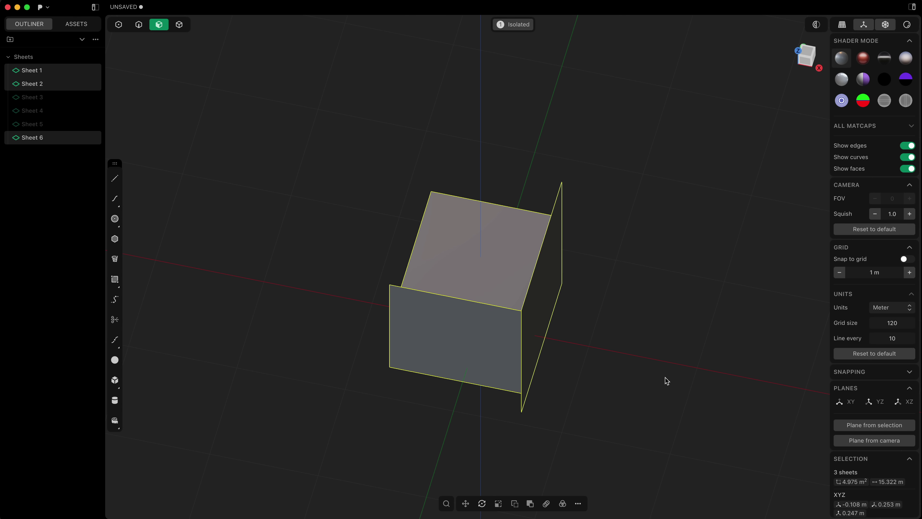
key("j")
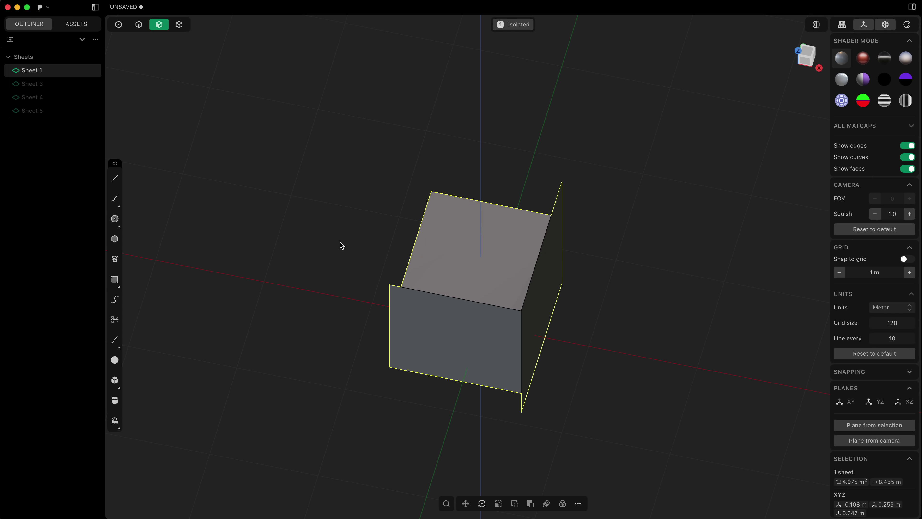
- Create a sphere of about 0.12 m radius centred on the sheet's top face
middle_click_drag(340, 243, 302, 241)
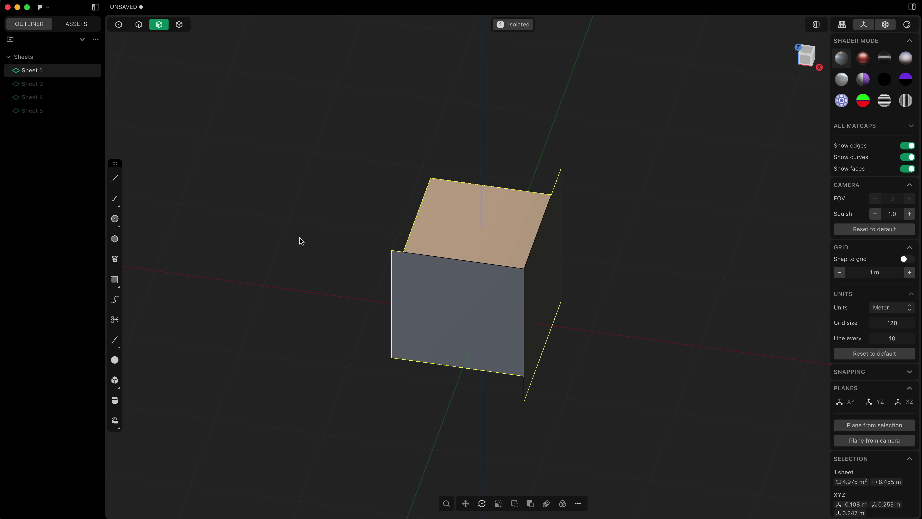
left_click(114, 361)
mouse_move(449, 222)
middle_mouse_down()
mouse_move(452, 240)
mouse_move(417, 237)
mouse_move(461, 233)
mouse_move(418, 239)
mouse_move(439, 208)
middle_mouse_up()
left_click(437, 206)
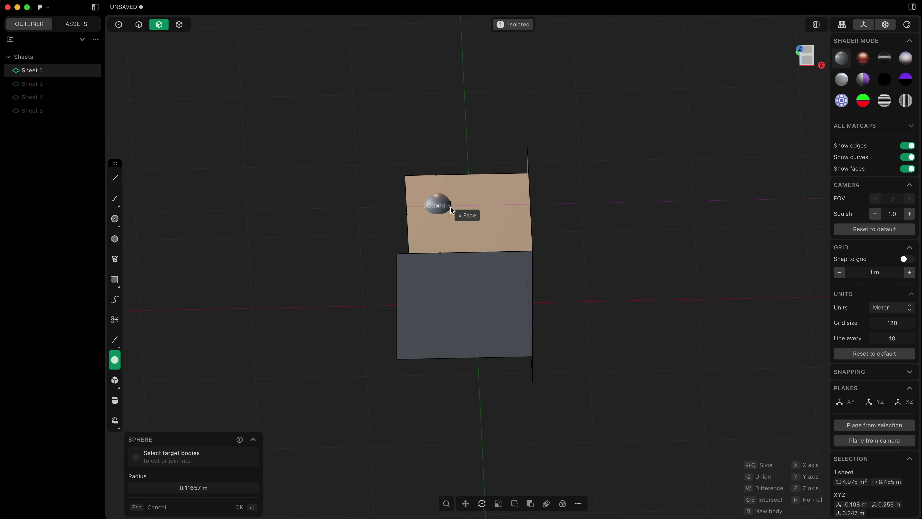
left_click(451, 209)
key("Return")
- Start a Boolean difference with the joined sheet as target and the sphere as tool, and expand the advanced options
middle_click_drag(451, 206, 452, 233)
left_click(654, 274)
key("4")
left_click(451, 260)
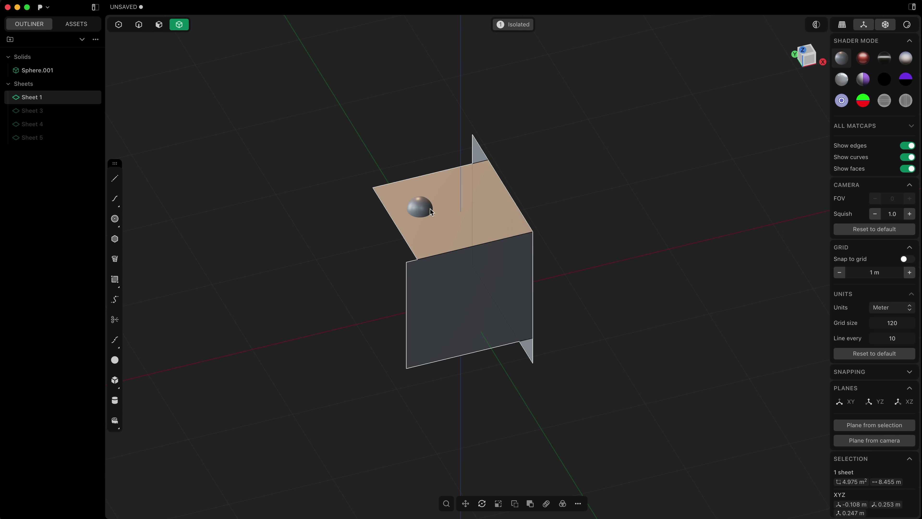
left_click(426, 210, "shift")
middle_click_drag(525, 260, 551, 286)
key("q")
middle_click_drag(337, 317, 472, 313)
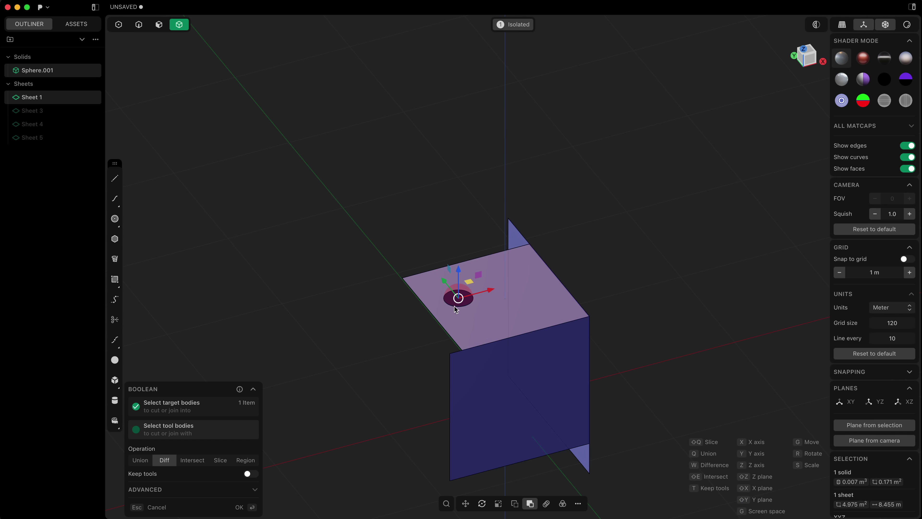
left_click(255, 490)
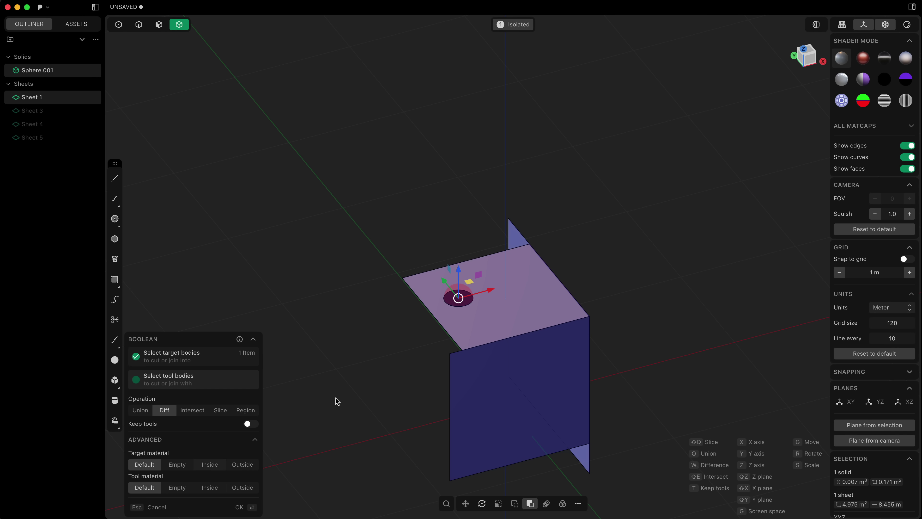
- Shift the sphere slightly along the X axis within the Boolean and check the cut from several angles
middle_click_drag(406, 381, 432, 335)
middle_click_drag(521, 329, 536, 349)
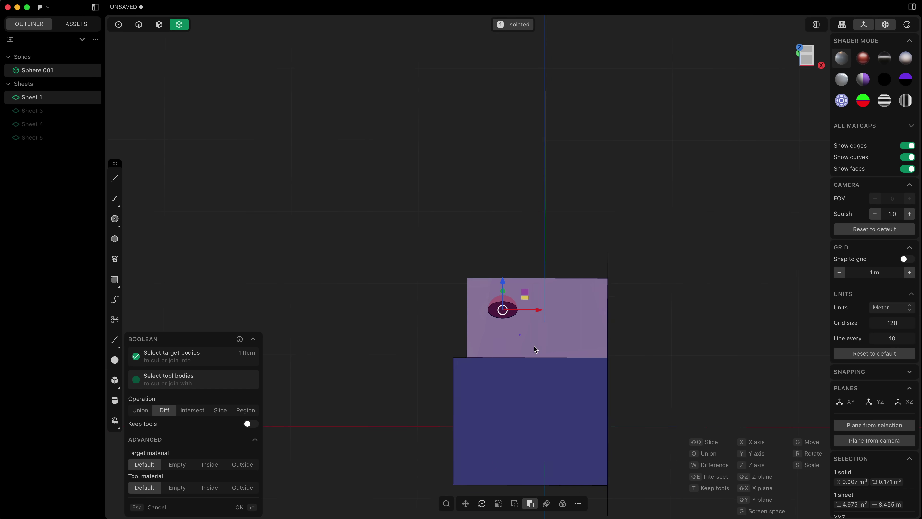
left_click_drag(537, 310, 548, 312)
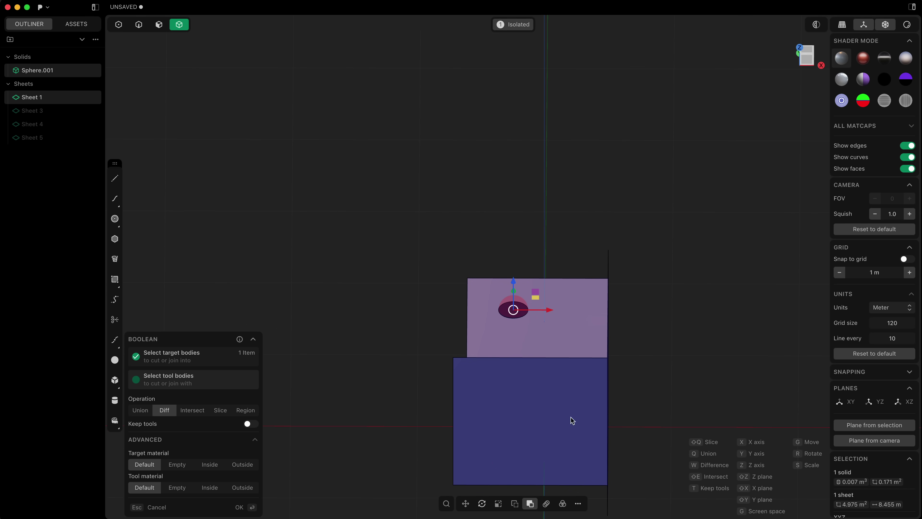
mouse_move(569, 419)
middle_mouse_down()
mouse_move(552, 406)
mouse_move(585, 412)
middle_mouse_up()
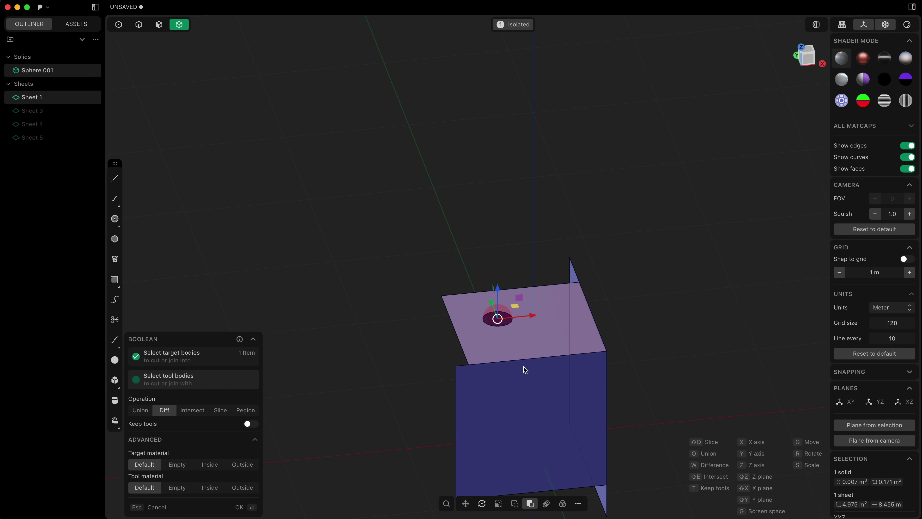
mouse_move(547, 372)
middle_mouse_down()
mouse_move(543, 379)
mouse_move(532, 367)
middle_mouse_up()
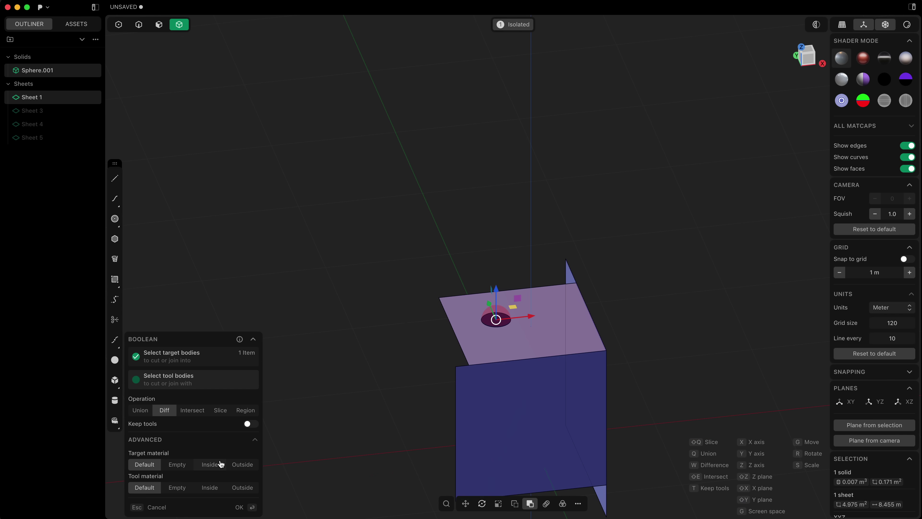
middle_click_drag(542, 383, 521, 379)
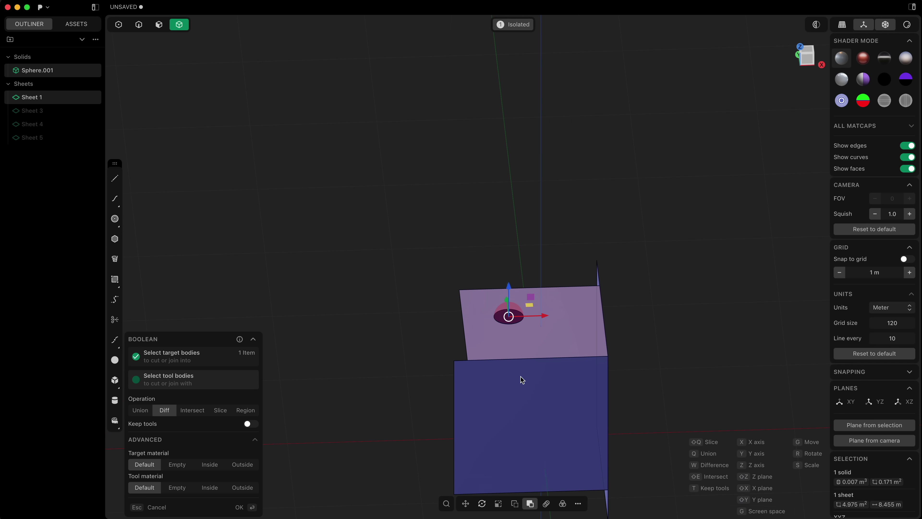
- Set the Boolean's target material to Inside and inspect the sphere cut in the top face
left_click(220, 466)
middle_click_drag(483, 367, 525, 368)
middle_click_drag(496, 341, 463, 363)
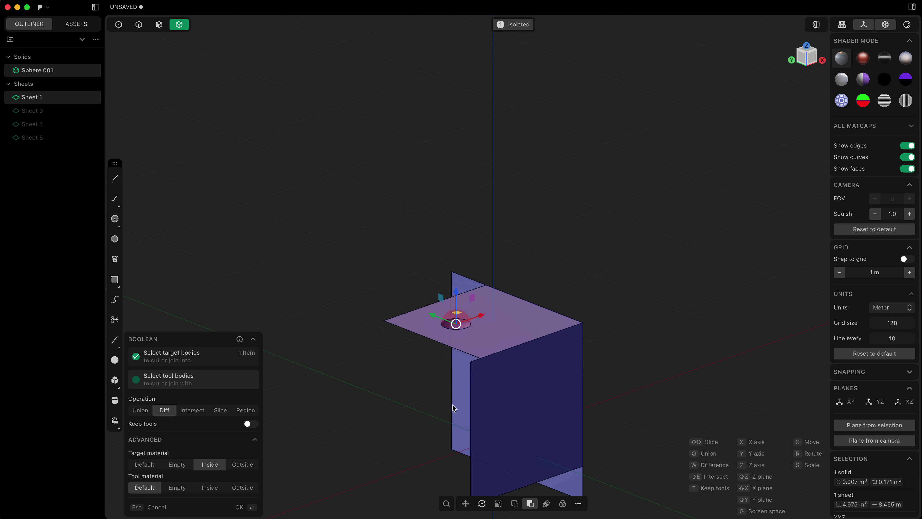
- Set the Boolean's target material to Outside and inspect the sphere dome from above and below the top face
middle_click_drag(430, 429, 455, 325)
scroll(454, 329, "up", 5)
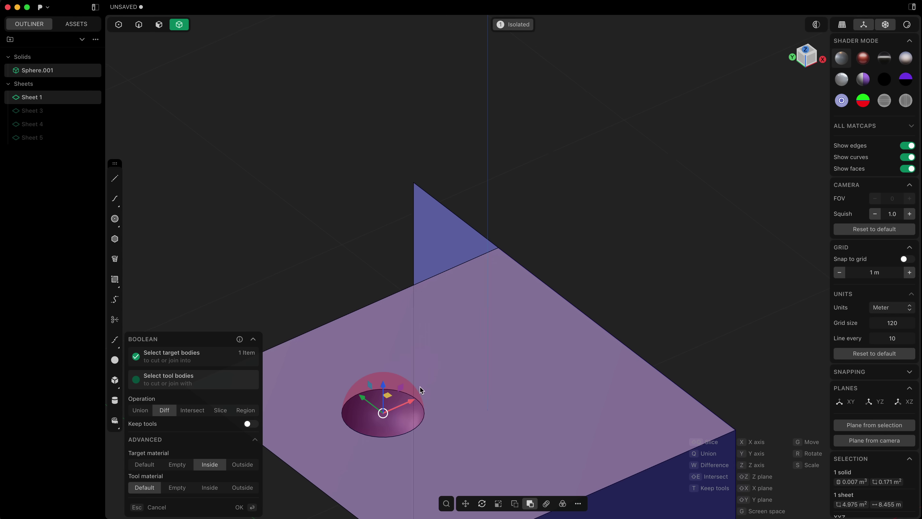
middle_click_drag(434, 372, 466, 336, "shift")
left_click_drag(444, 362, 469, 343)
middle_click_drag(423, 389, 425, 409)
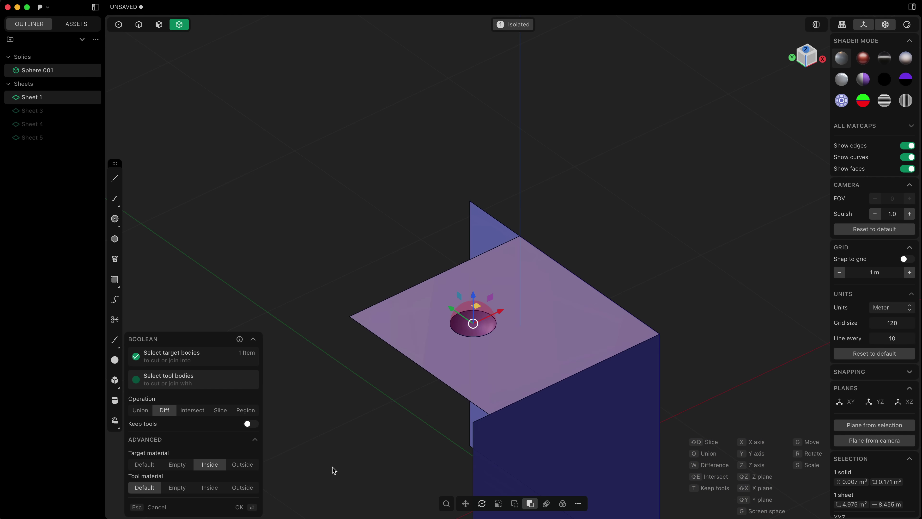
left_click(245, 466)
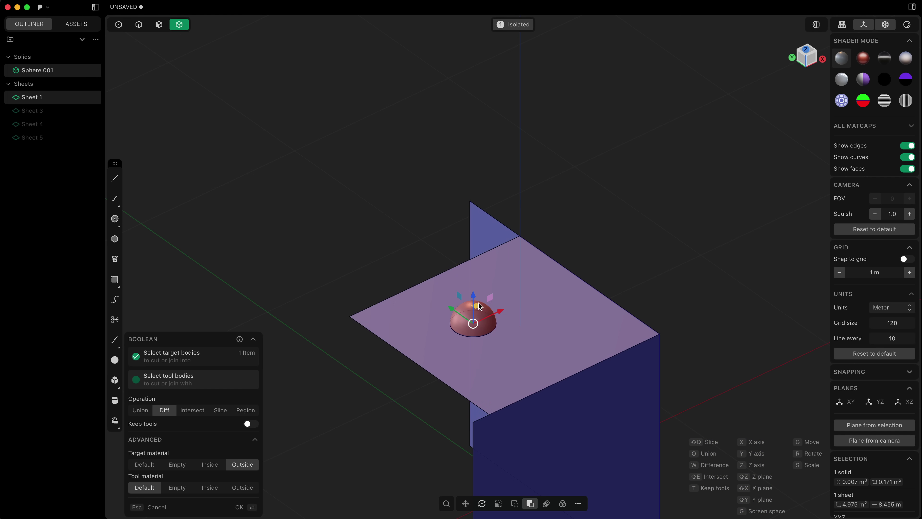
middle_click_drag(454, 329, 482, 319)
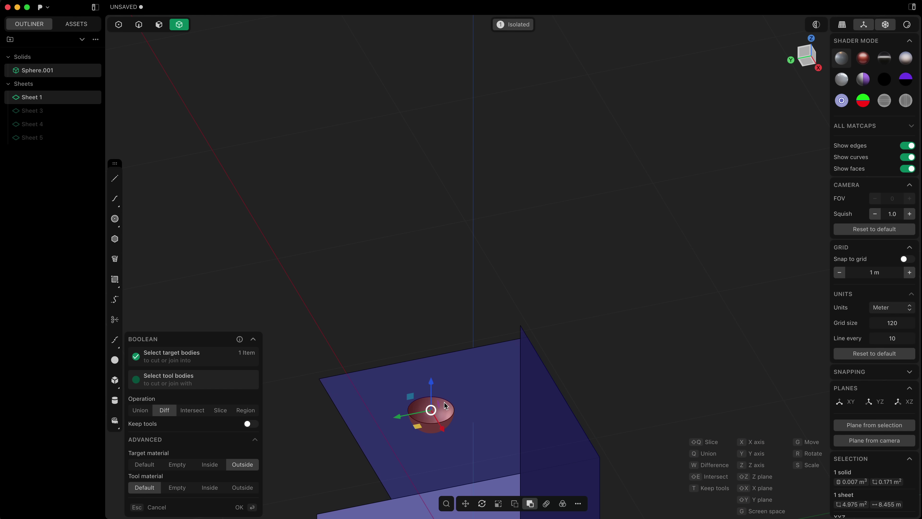
middle_click_drag(445, 406, 386, 494)
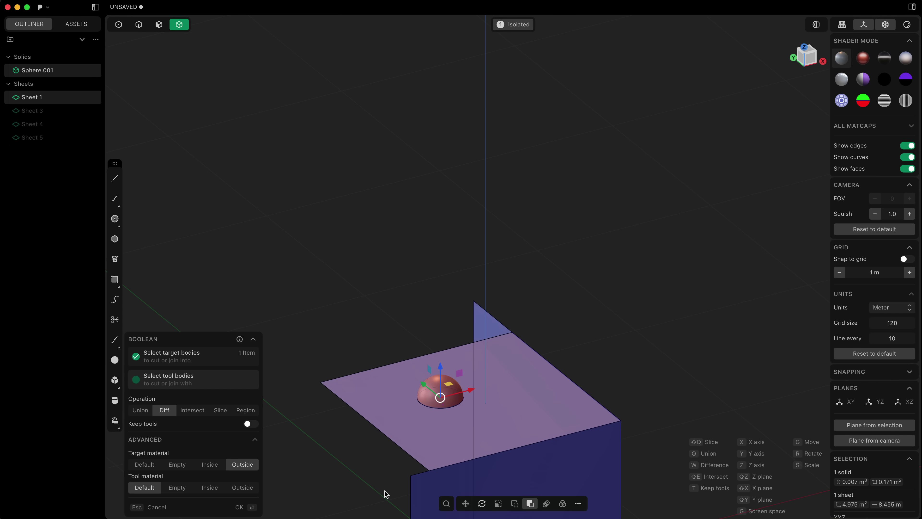
scroll(401, 467, "down", 3)
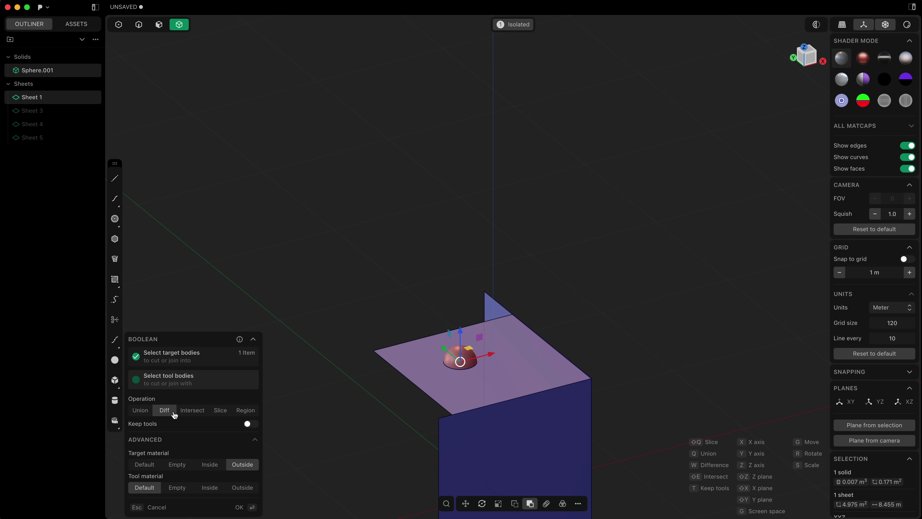
- Set the Boolean's target material to Inside and apply the difference, cutting the sphere recess into the top face
middle_click_drag(408, 392, 359, 437)
left_click(210, 465)
key("Return")
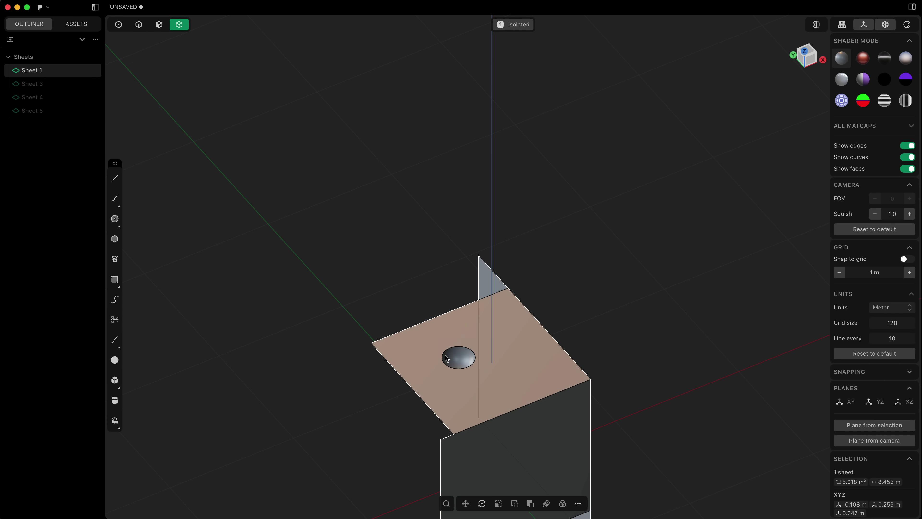
- Fillet the circular rim of the sphere recess in the sheet's top face
left_click(466, 369)
key("b")
left_click(487, 383)
key("Return")
- Fillet the front edge between the top and front faces by about 0.15 m, using the Conic shape and increasing its tension
middle_click_drag(488, 384, 523, 325)
left_click(512, 319)
key("f")
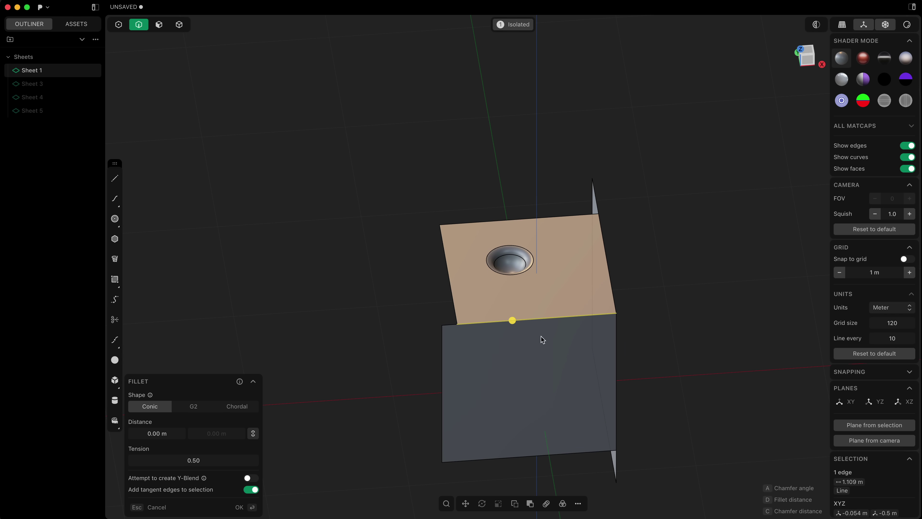
left_click_drag(547, 341, 557, 349)
middle_click_drag(557, 350, 486, 351)
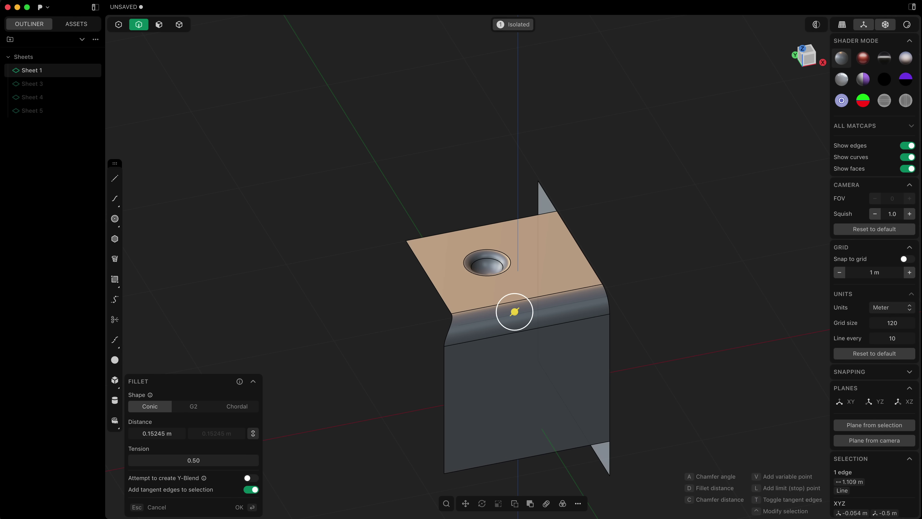
left_click_drag(194, 461, 220, 461)
middle_click_drag(420, 348, 529, 377)
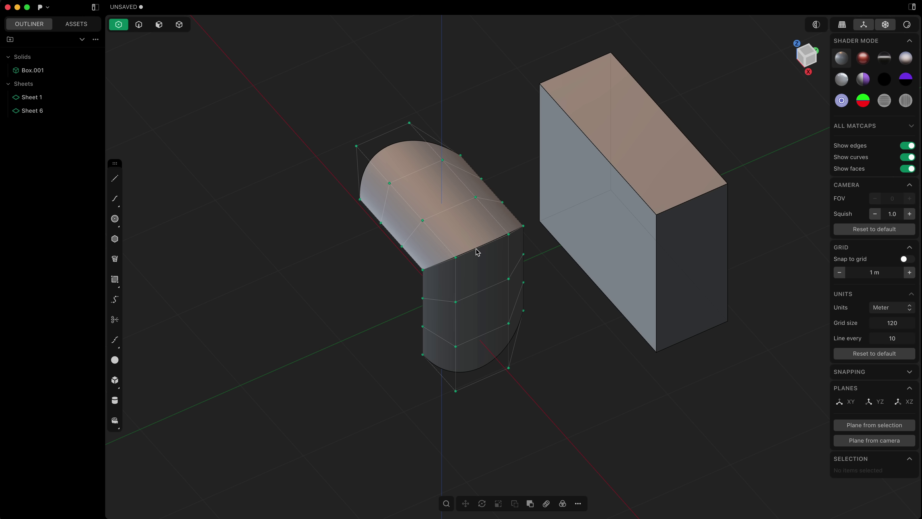
- Select the curved upper sheet and switch back to control-point selection
scroll(478, 252, "up", 1)
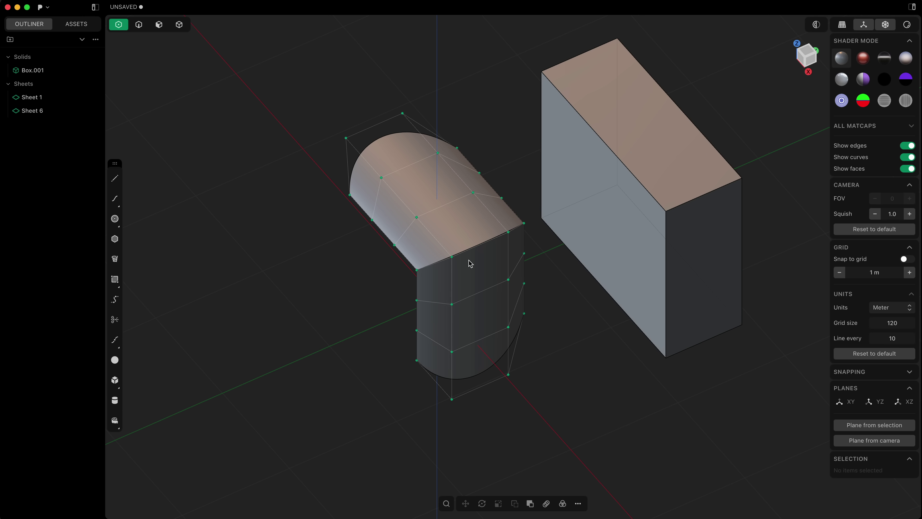
key("2")
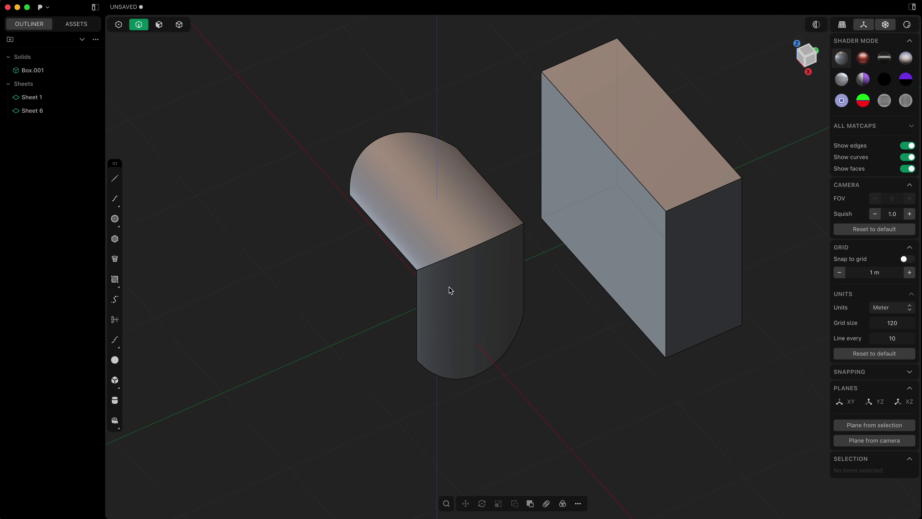
middle_click_drag(449, 287, 496, 297)
left_click(464, 290)
left_click(442, 228)
key("1")
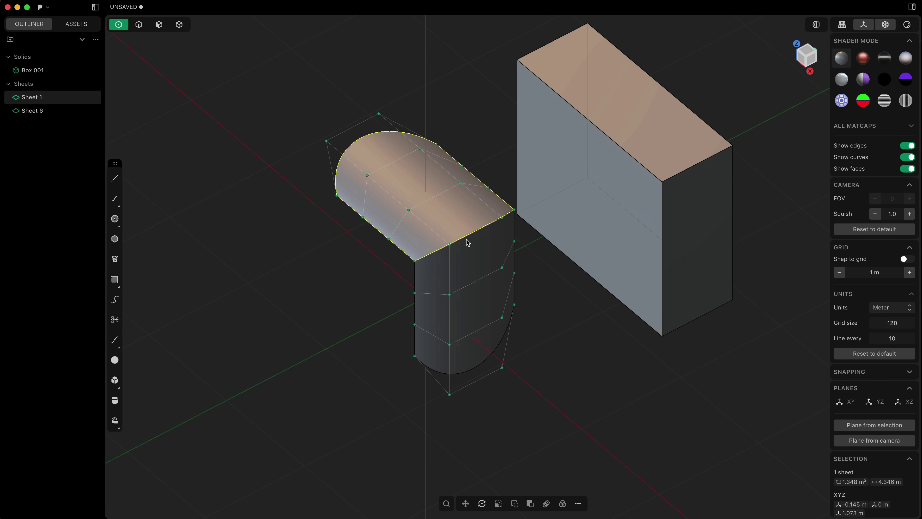
- Select the coincident edges shared by the two curved sheets and try a linear Extend Sheet on both
key("2")
left_click_drag(472, 242, 466, 225)
key("shift+e")
middle_click_drag(480, 273, 481, 276)
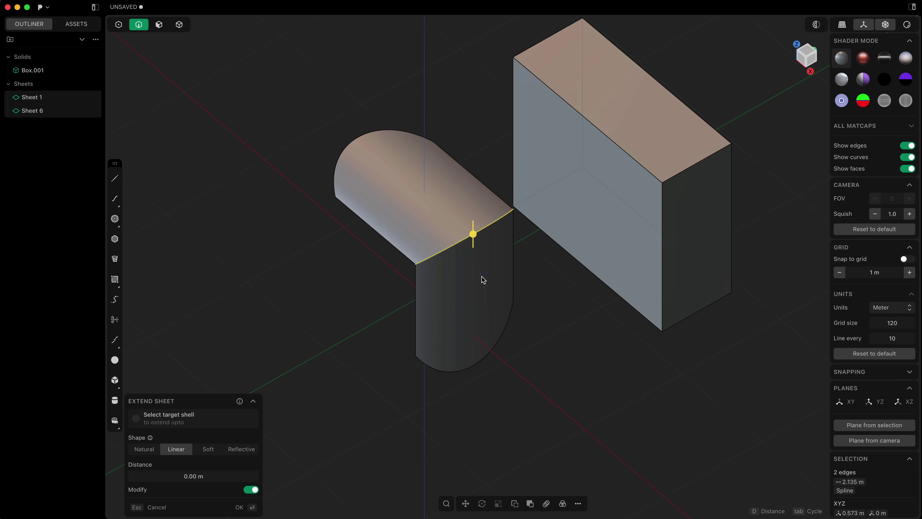
scroll(871, 464, "down", 1)
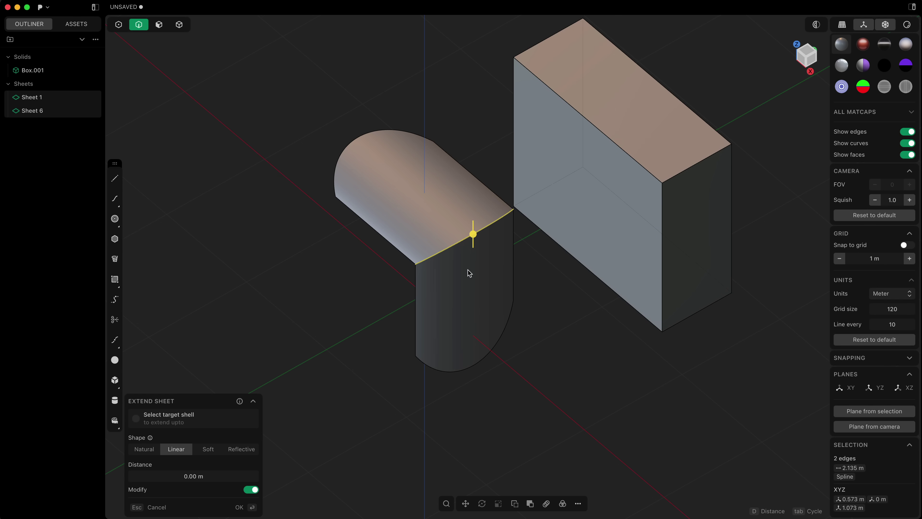
key("Escape")
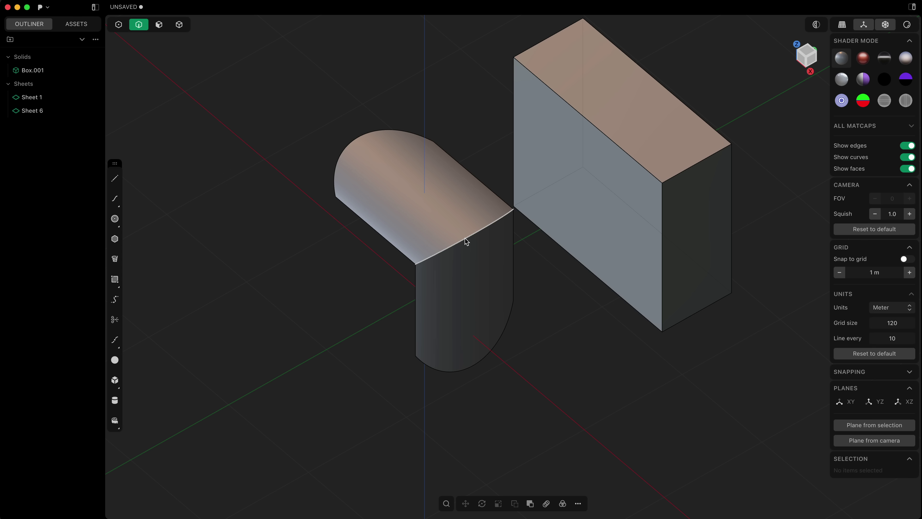
- Pick only the Sheet 6 edge from the overlapping edges and try a linear Extend Sheet on it
mouse_move(465, 239)
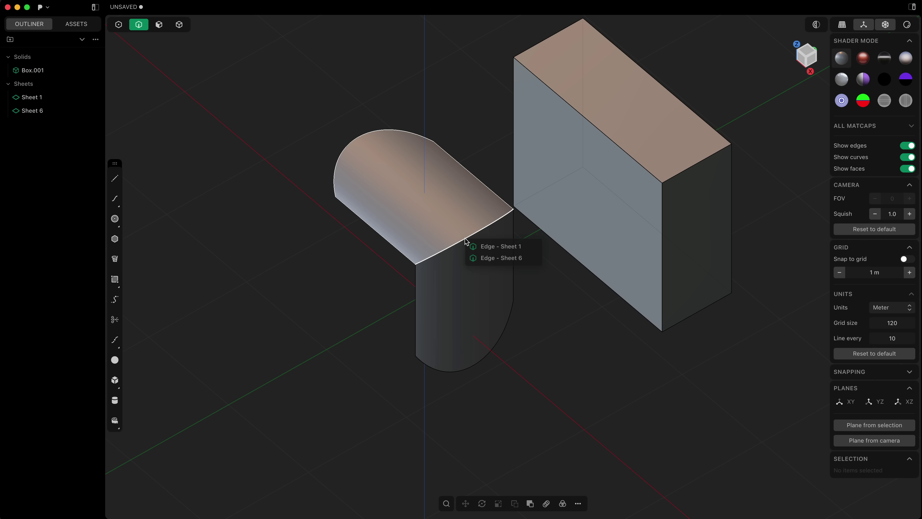
left_click(497, 258)
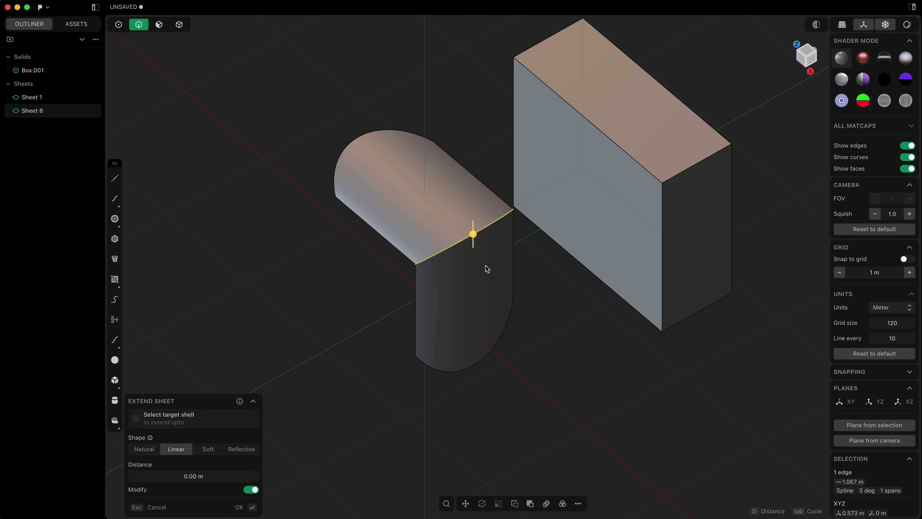
left_click_drag(474, 237, 468, 263)
key("Escape")
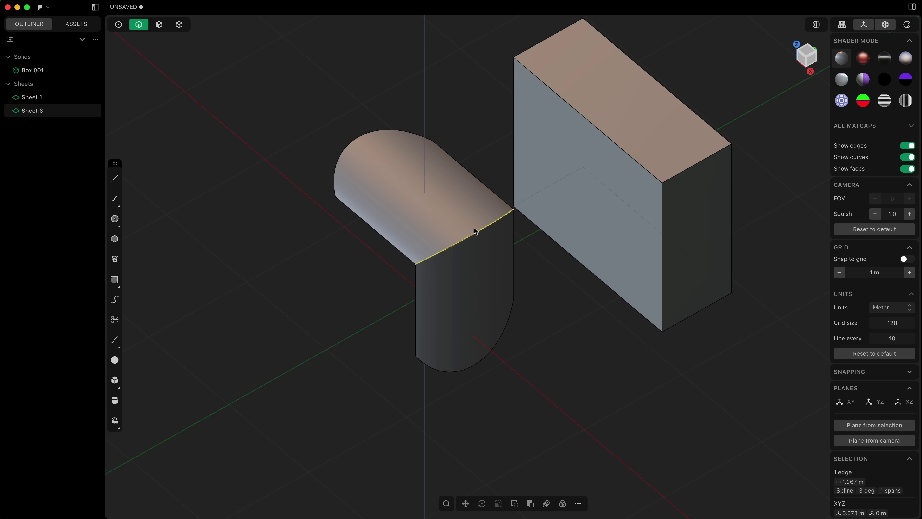
- Switch to face selection, list the box's overlapping faces and select its large front face
left_click(159, 28)
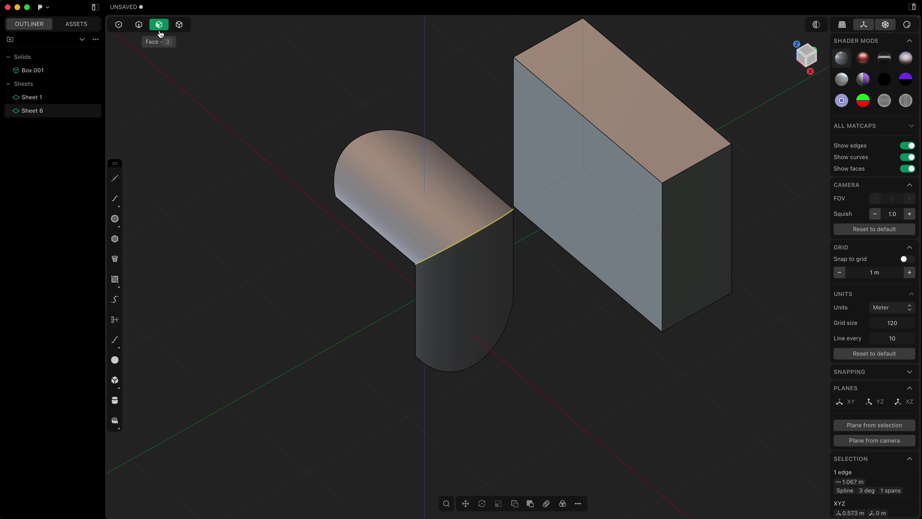
middle_click_drag(592, 187, 604, 176)
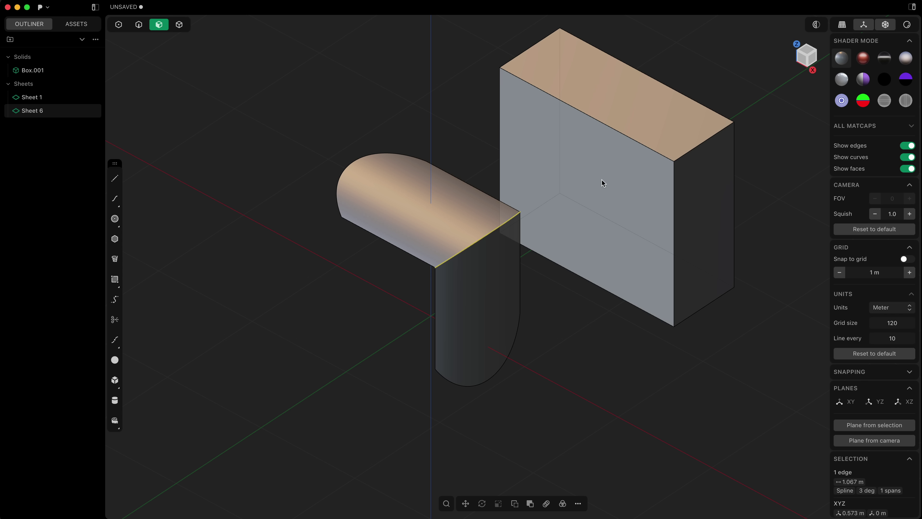
left_click(603, 183)
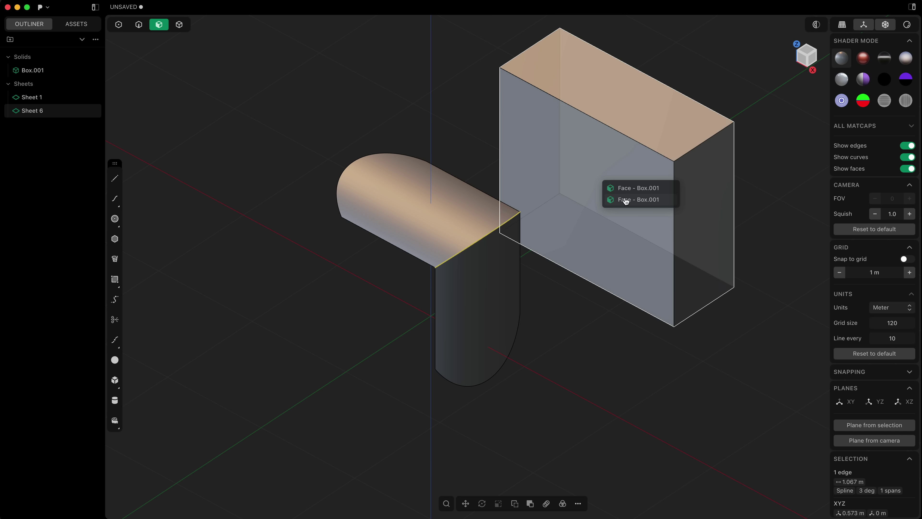
mouse_move(588, 185)
scroll(587, 181, "down", 4, "alt")
left_click(587, 181)
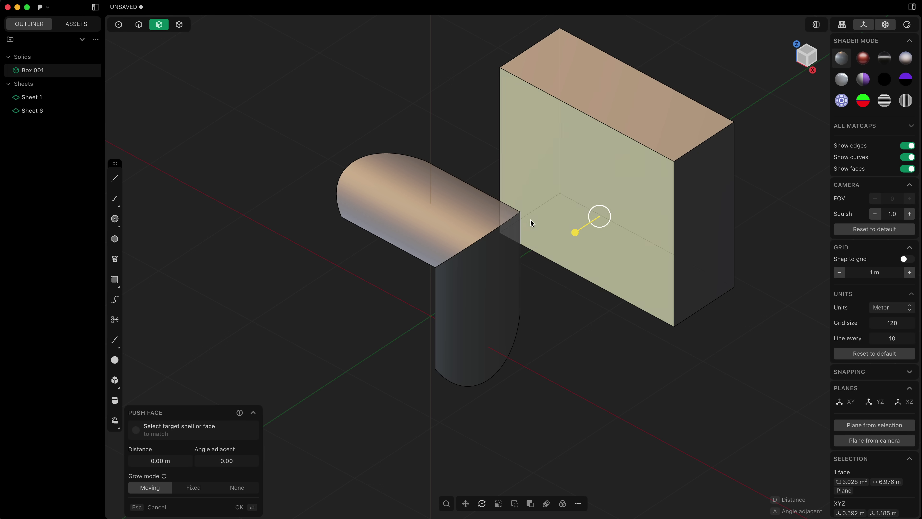
- Select the vertical sheet's face, and its upper edge from the overlapping edges
left_click(485, 237)
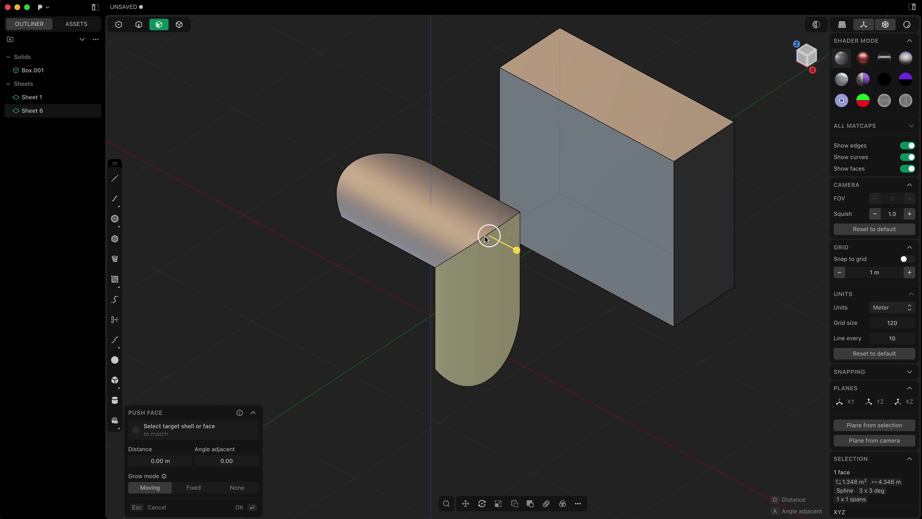
left_click(457, 256)
key("Escape")
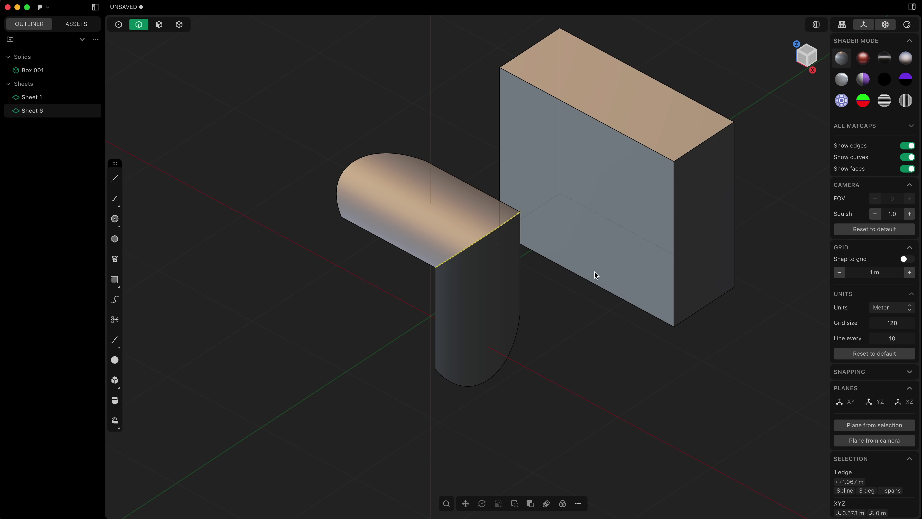
- Select the box's hidden rear bottom edge through the solid, and return to control-point selection without filleting it
left_click(574, 208)
left_click(567, 202)
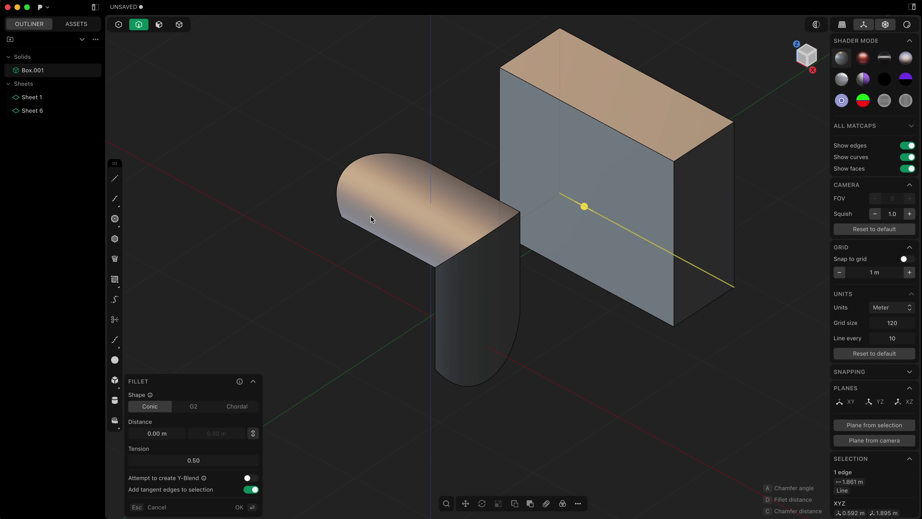
key("1")
key("Escape")
- Select a lengthwise row of four control points on the curved upper sheet, and switch the selection to a crosswise row
middle_click_drag(326, 275, 368, 287)
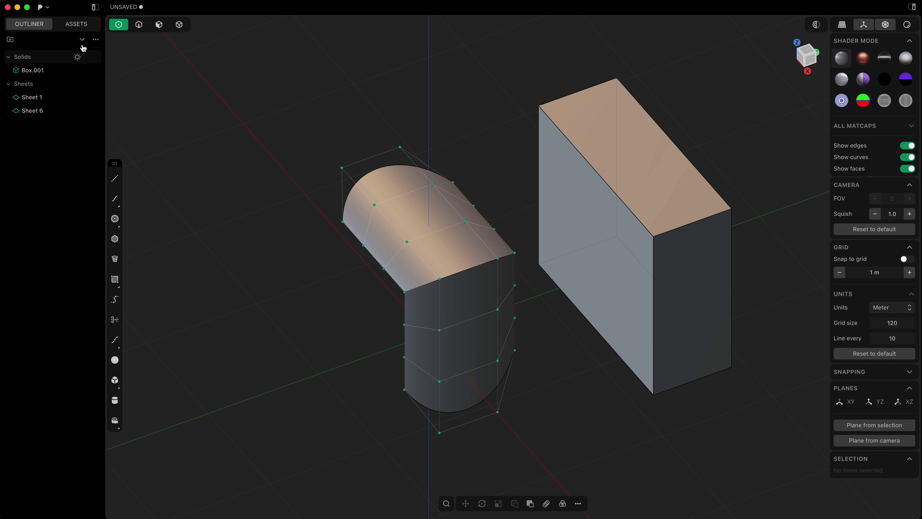
left_click(381, 216)
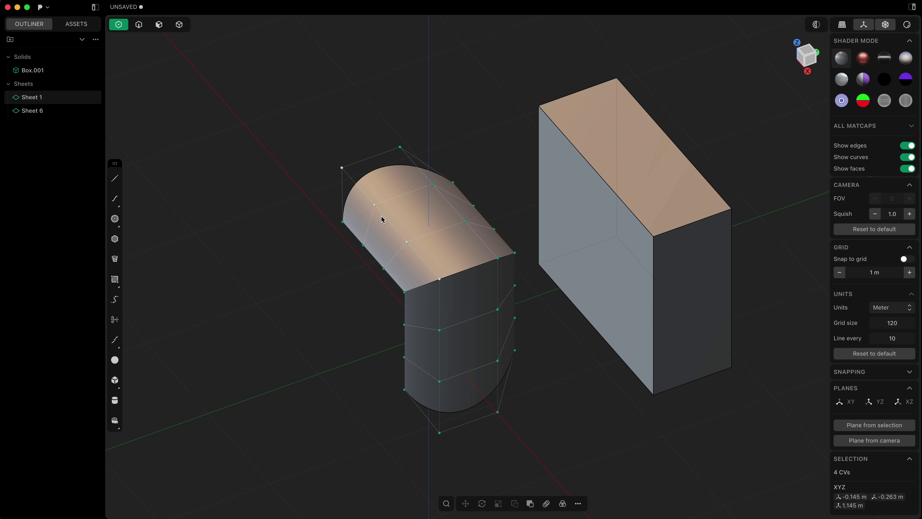
left_click(426, 239)
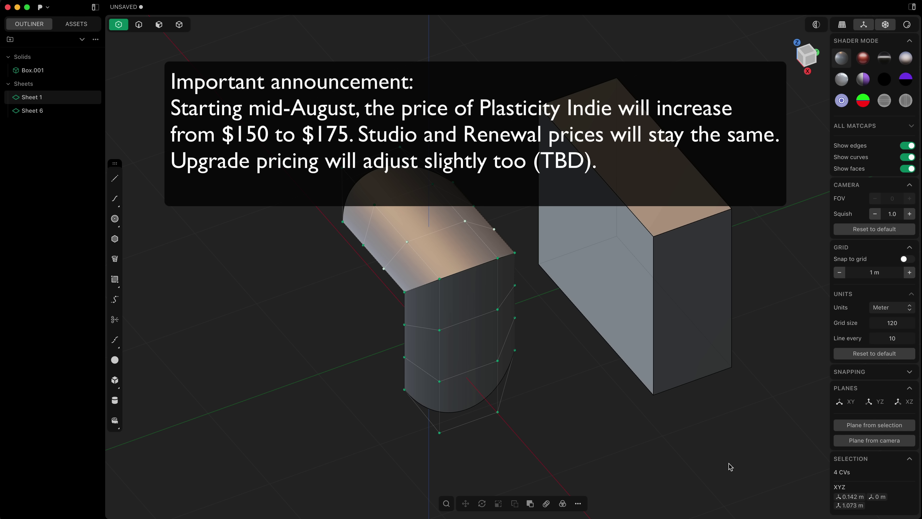
middle_click_drag(701, 451, 674, 456, "shift")
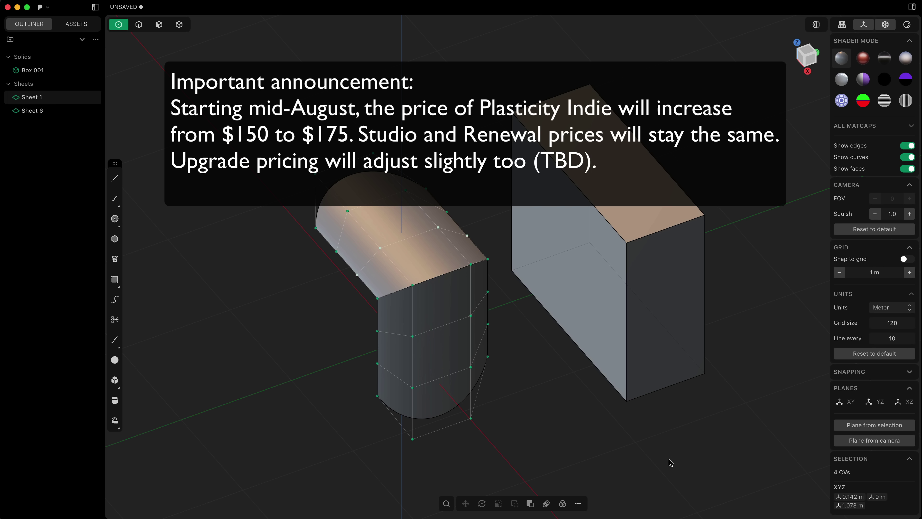